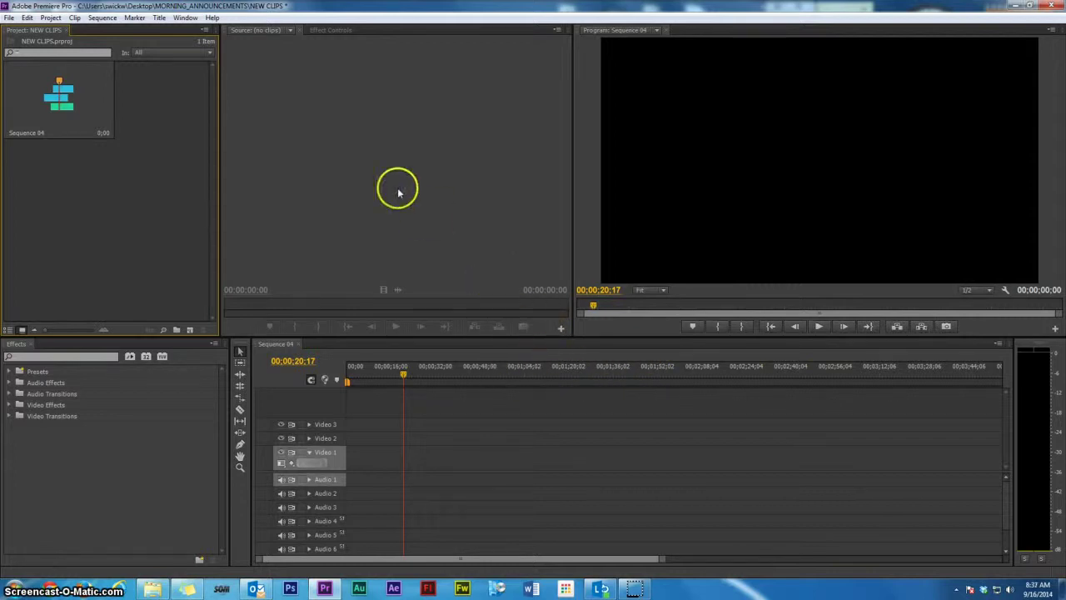
click(14, 97)
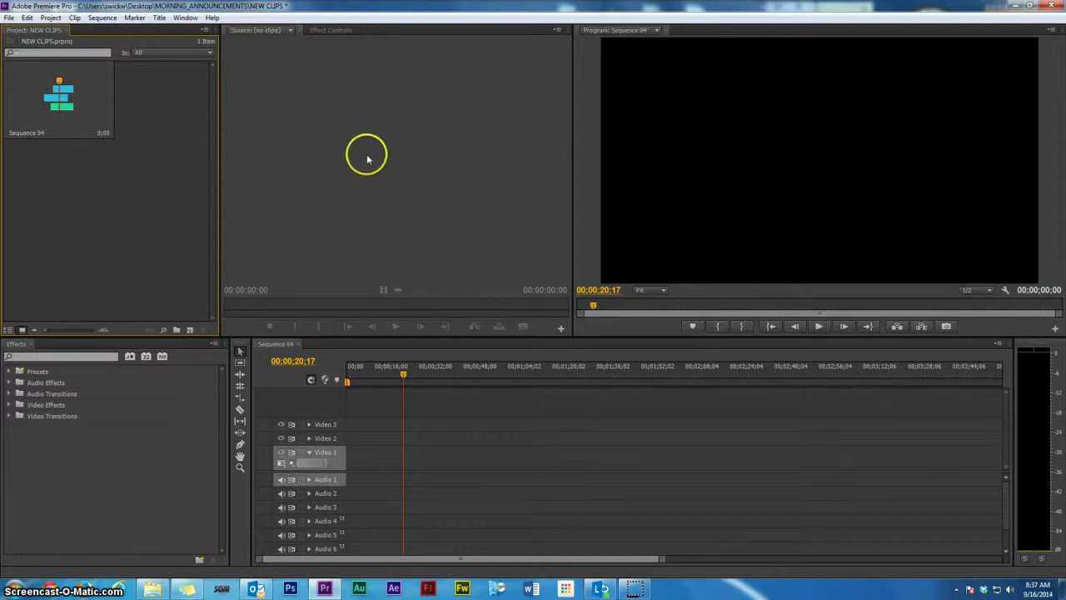
click(322, 32)
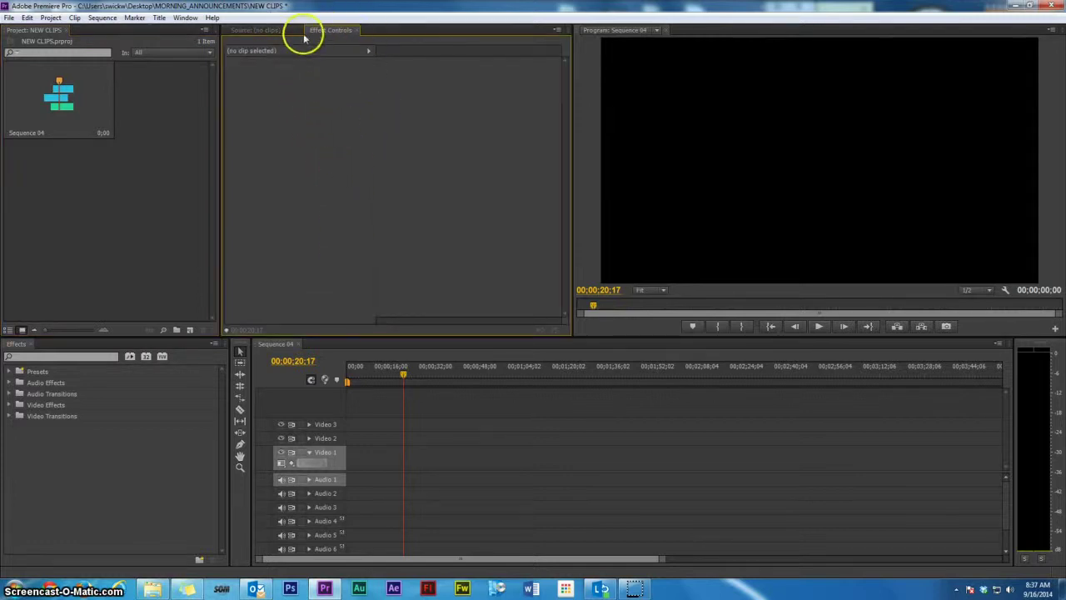
click(277, 32)
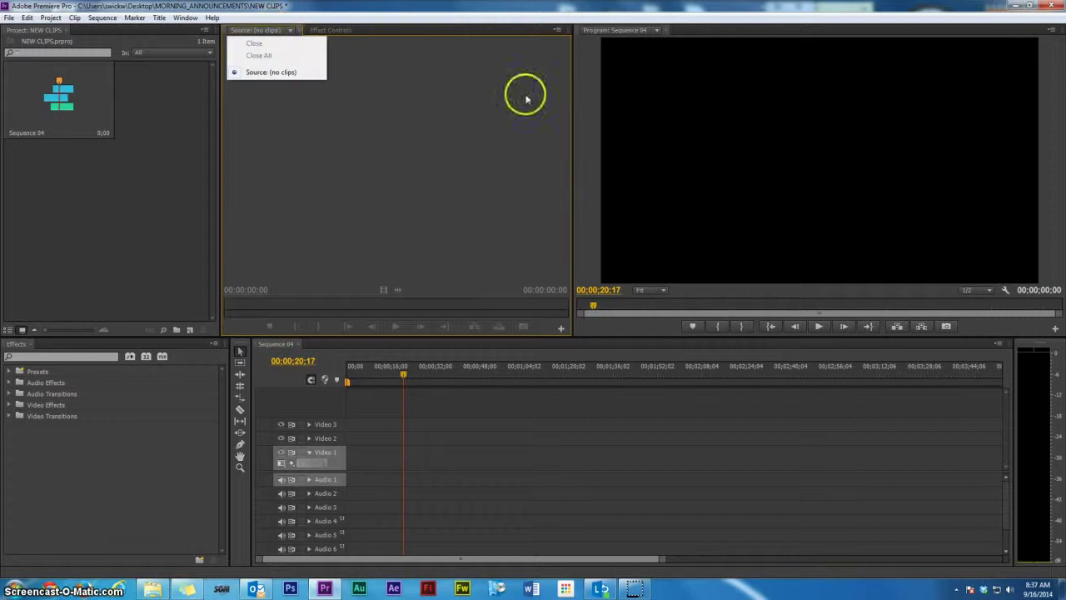
click(783, 173)
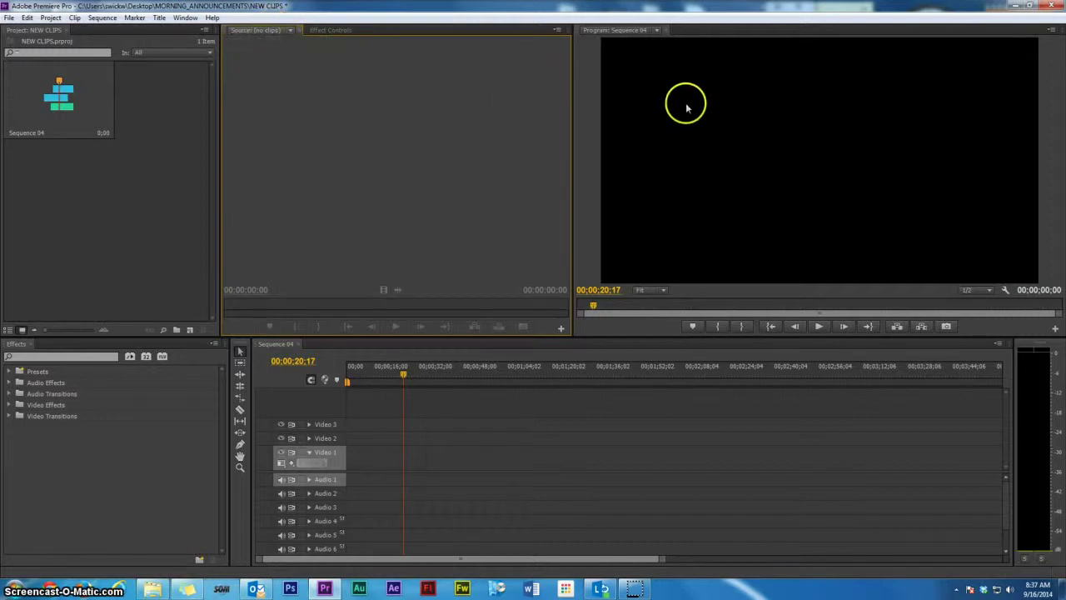
click(614, 33)
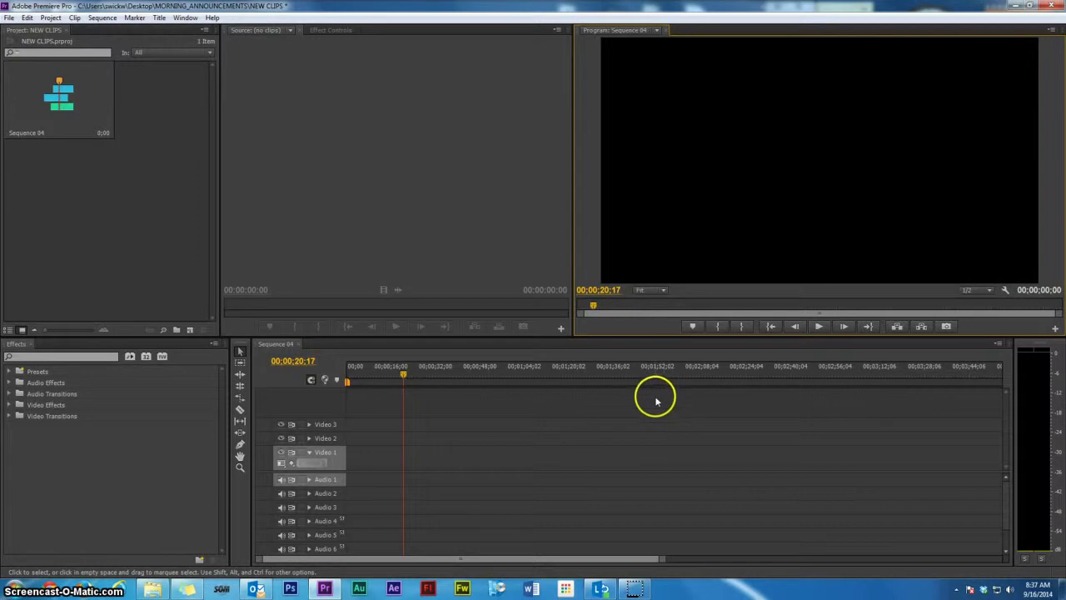
- Create a new default still title named still
click(159, 18)
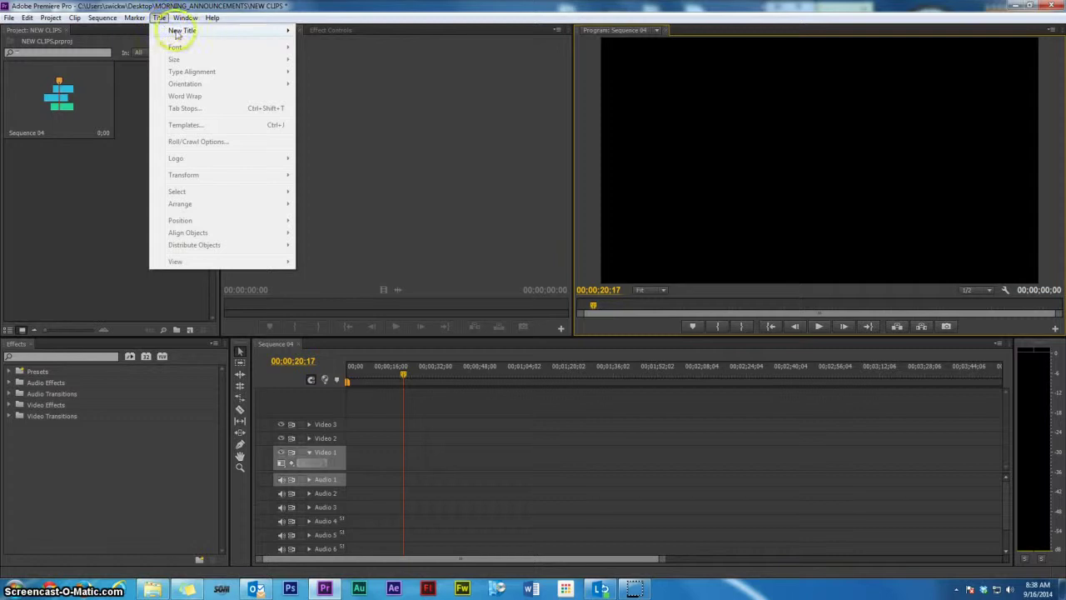
mouse_move(188, 32)
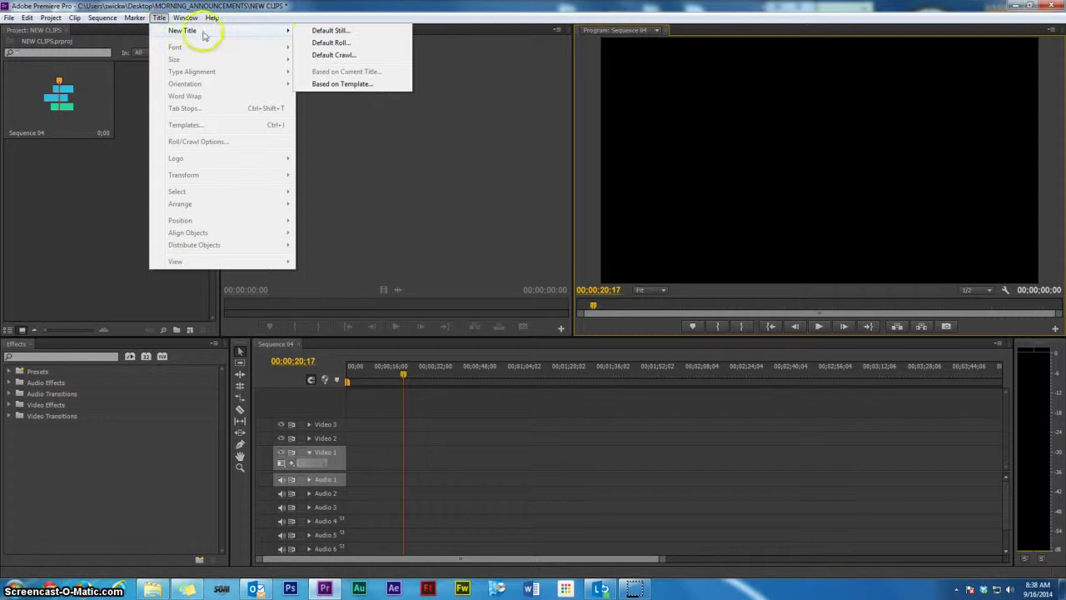
click(339, 32)
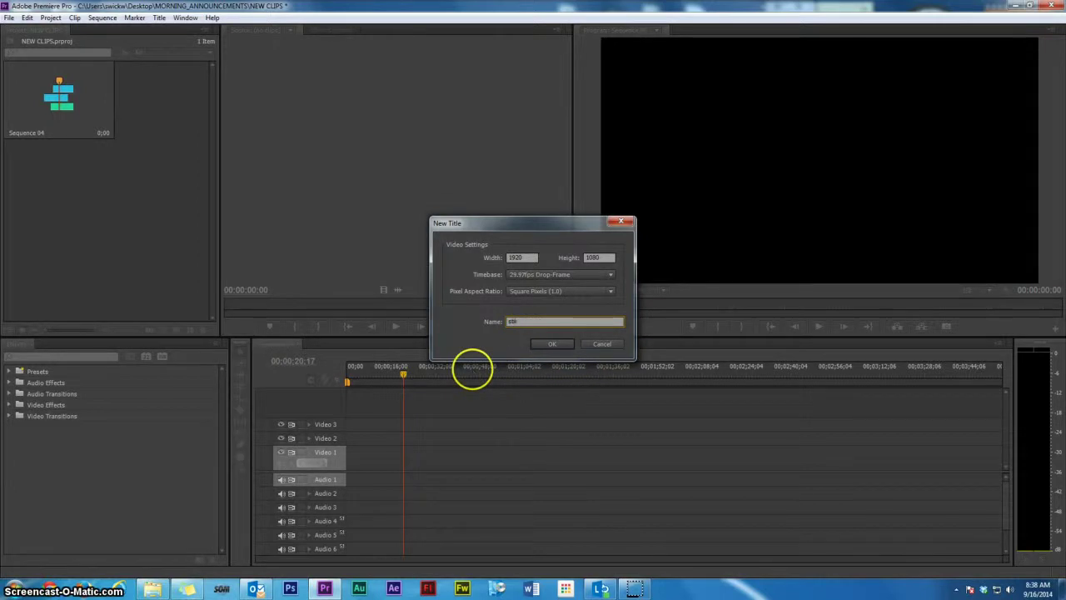
click(552, 344)
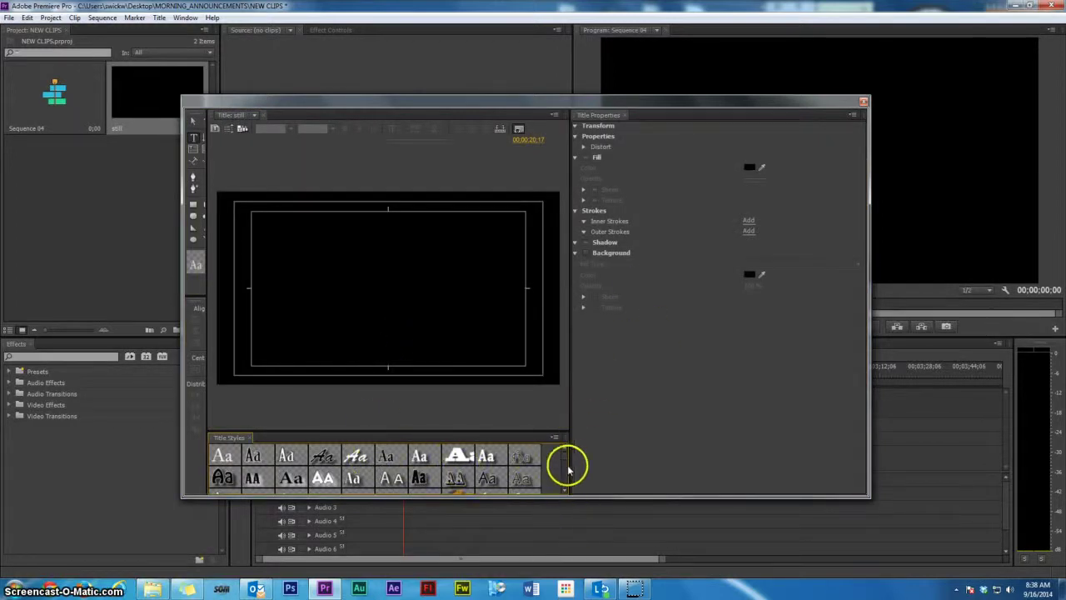
- Add the text "still title" in the yellow Hobo Std title style and set its font size to 229
drag(565, 457, 565, 468)
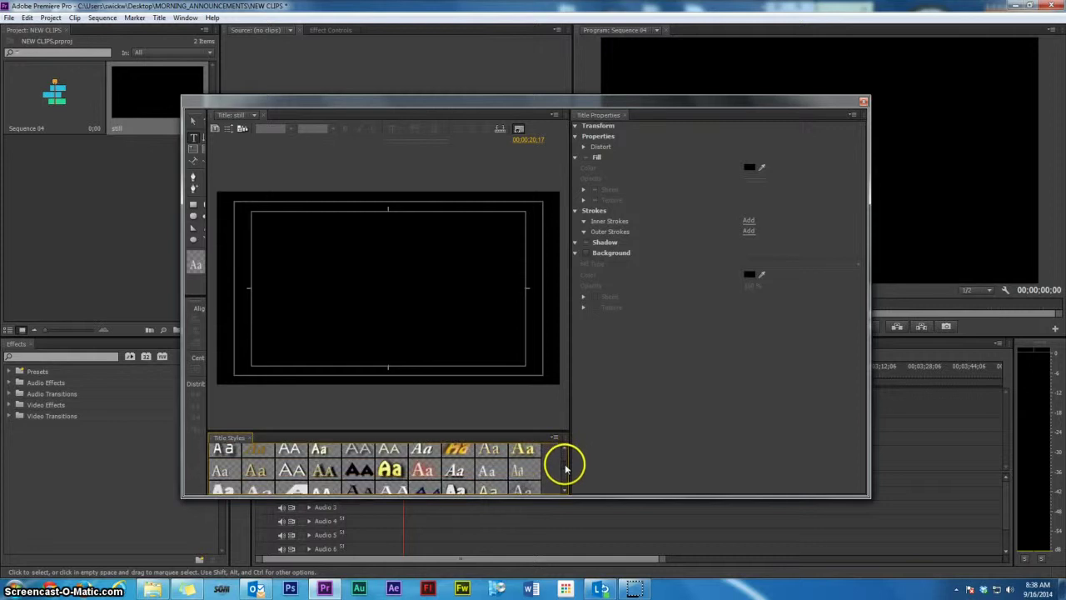
click(389, 471)
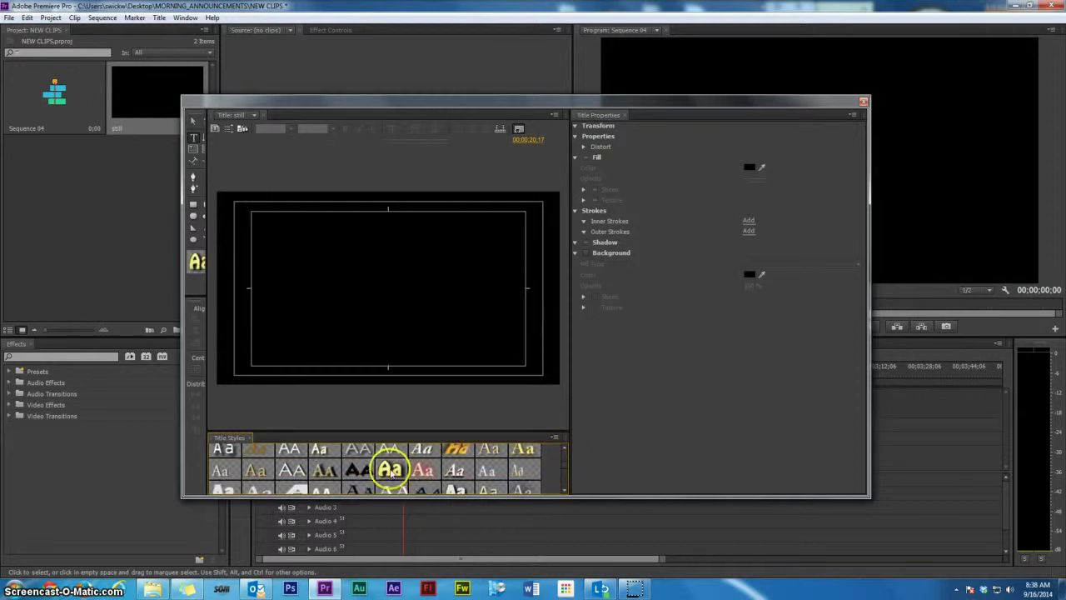
click(302, 291)
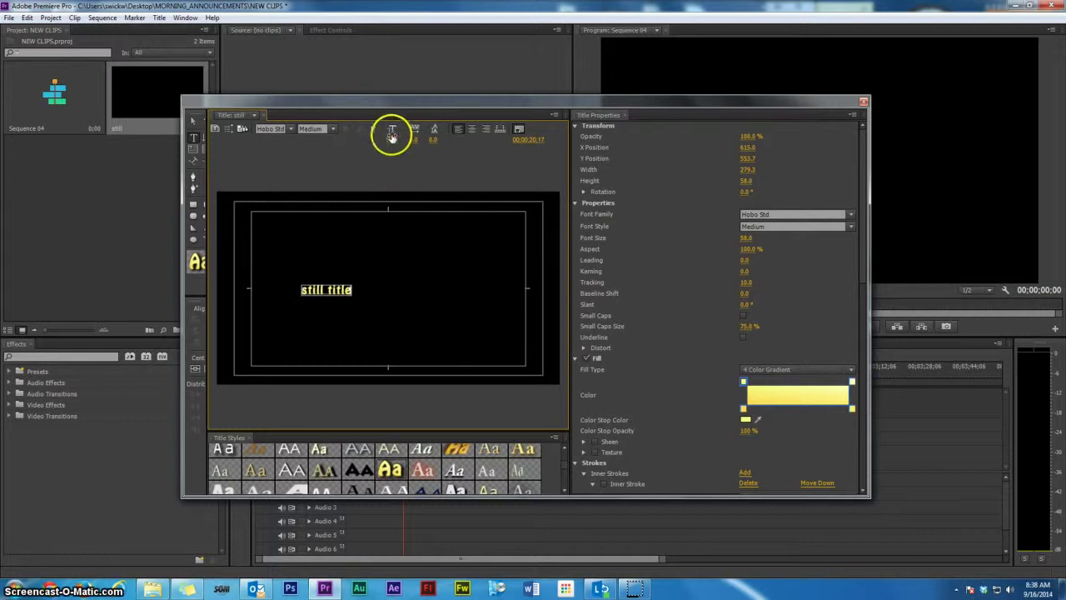
drag(391, 142, 493, 121)
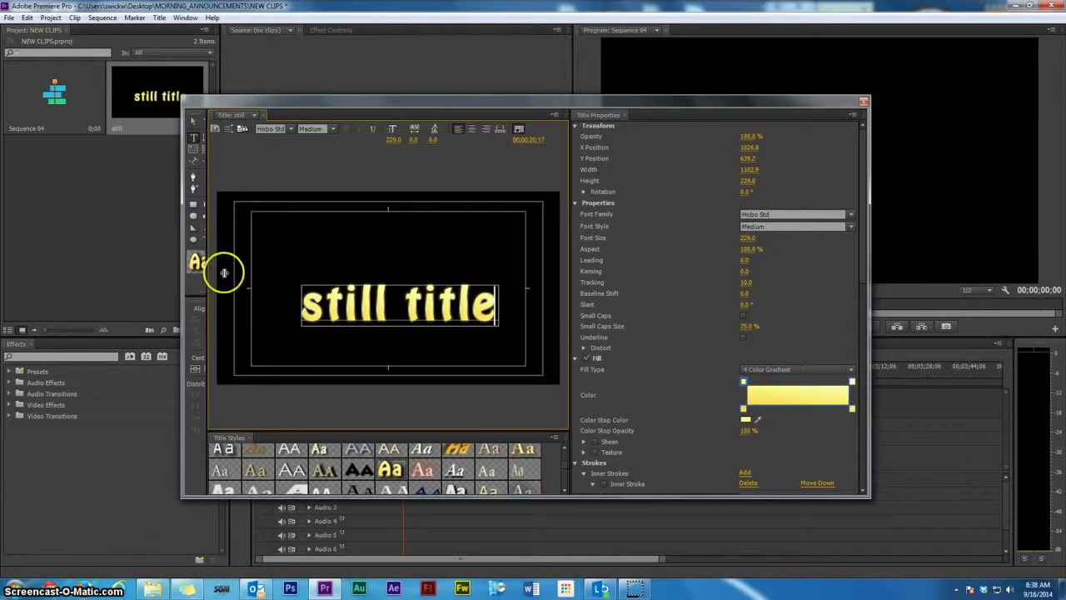
- Widen the title tools area and centre the text horizontally and vertically in the frame
drag(224, 273, 244, 272)
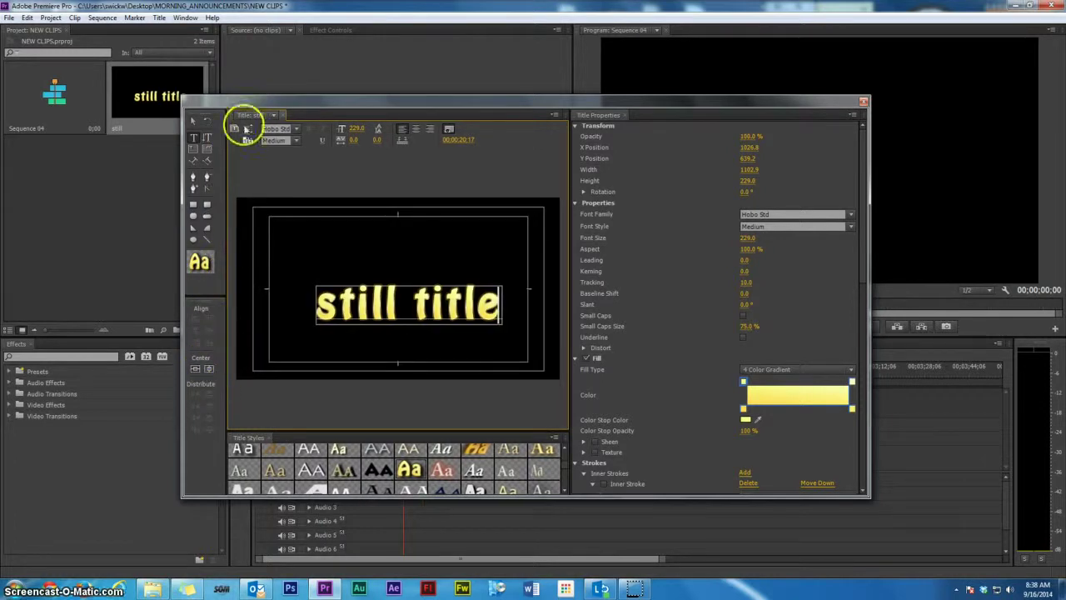
click(195, 370)
click(208, 369)
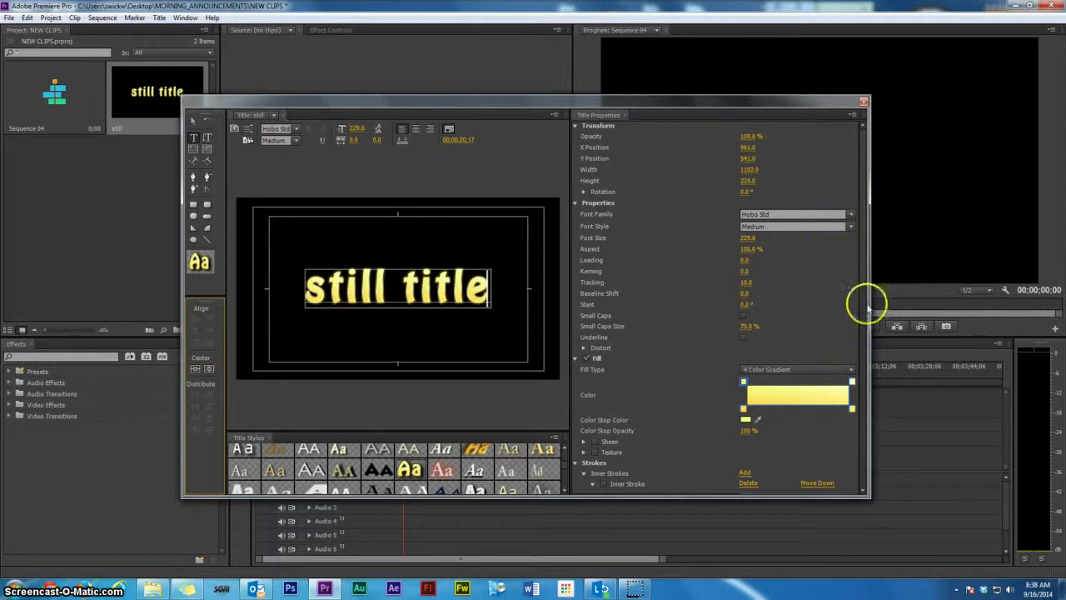
- Set the title text's fill type to Solid
drag(865, 256, 875, 337)
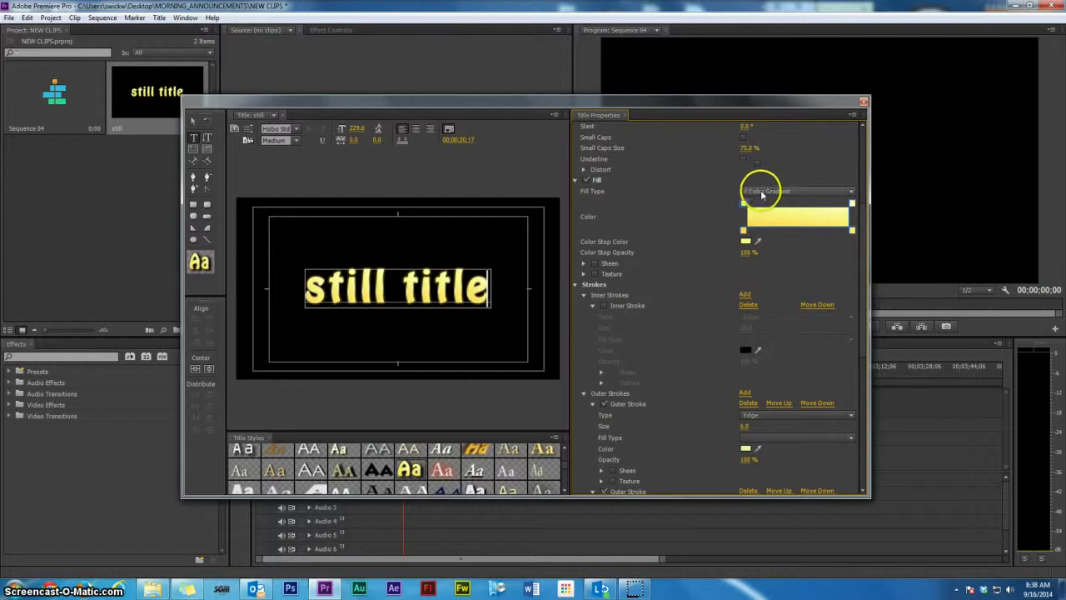
click(851, 197)
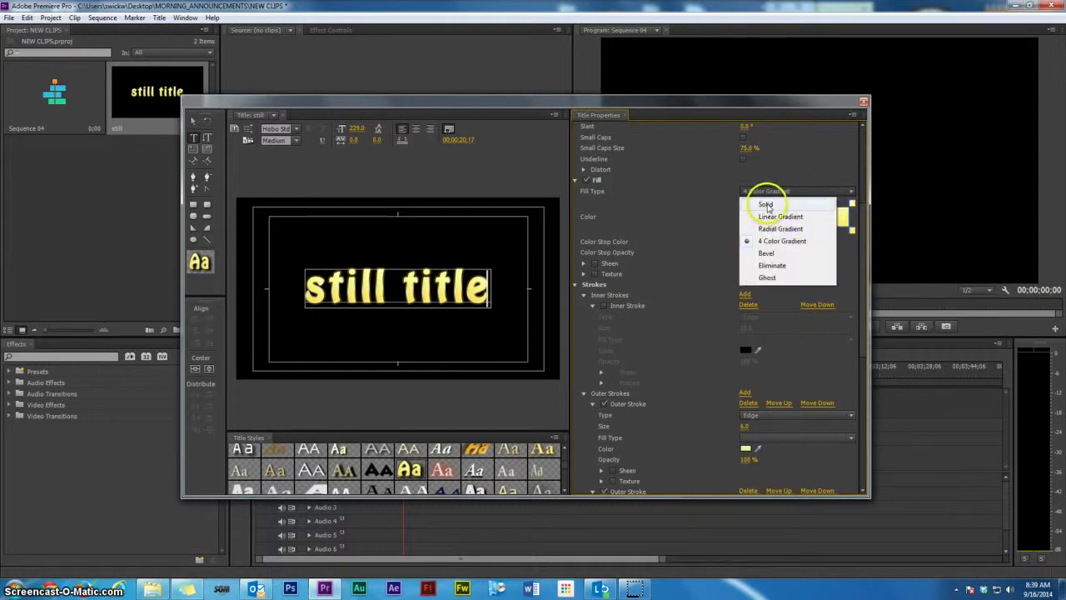
click(768, 206)
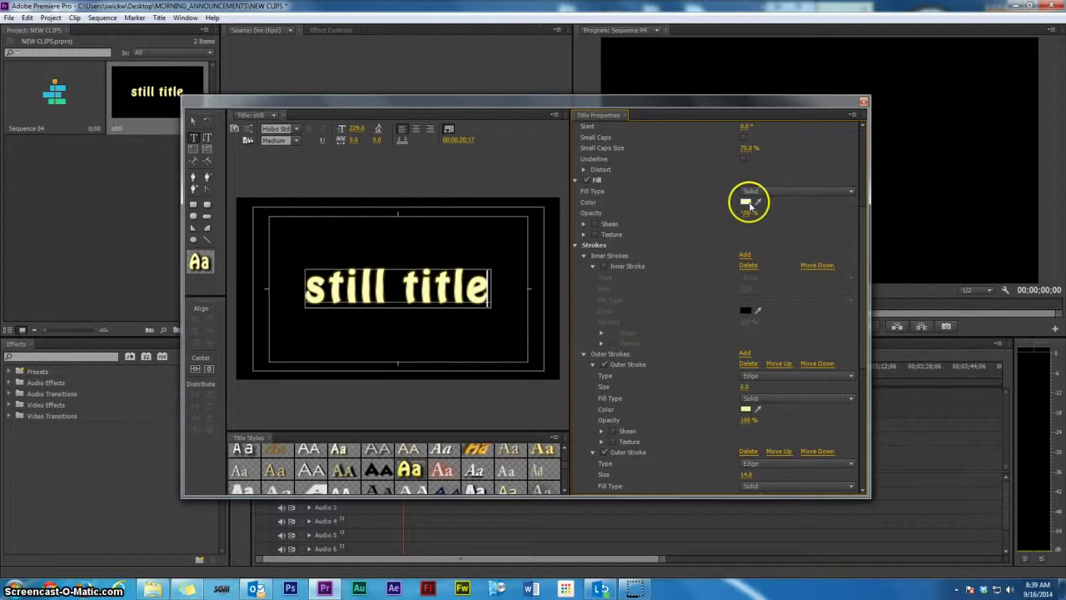
- Try a blue fill on the title text, followed by a colour sampled from the title frame with the eyedropper
click(745, 203)
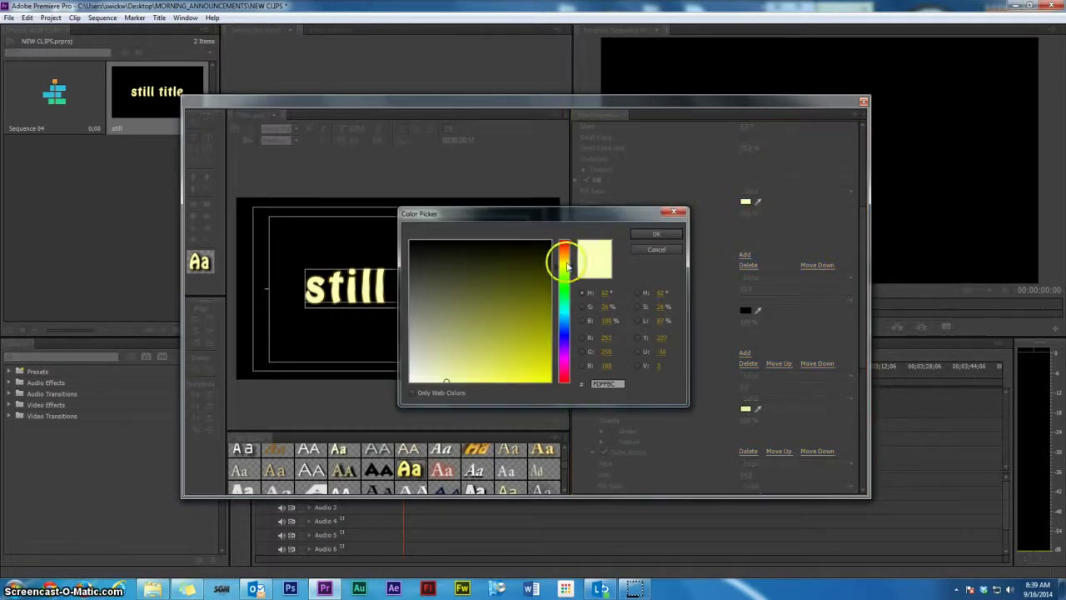
click(566, 317)
mouse_move(523, 350)
mouse_down()
mouse_move(544, 340)
mouse_move(536, 347)
mouse_move(544, 303)
mouse_move(545, 337)
mouse_up()
click(648, 234)
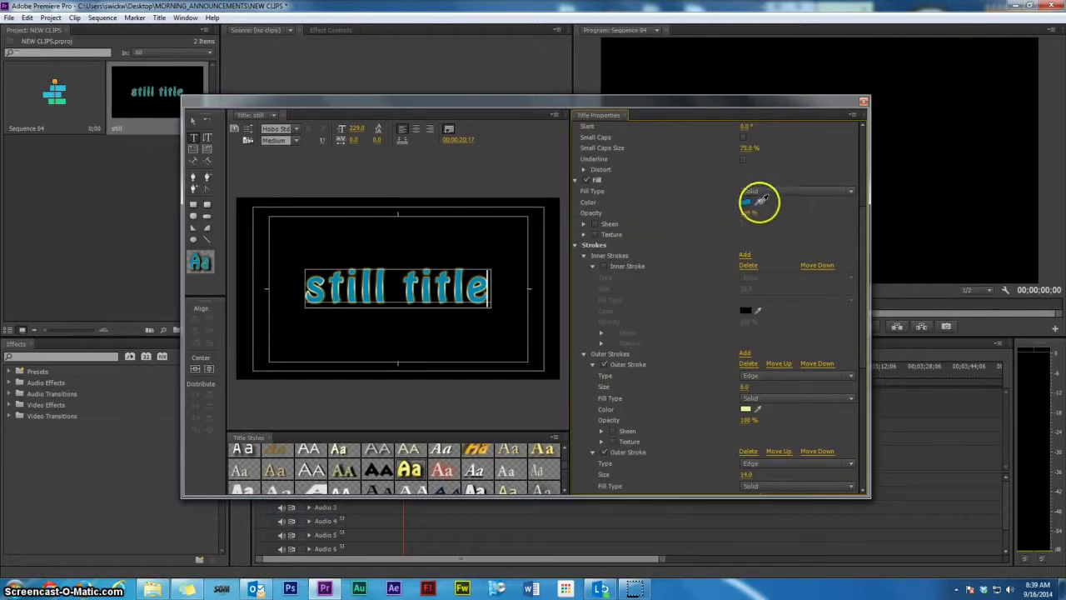
click(760, 200)
click(495, 233)
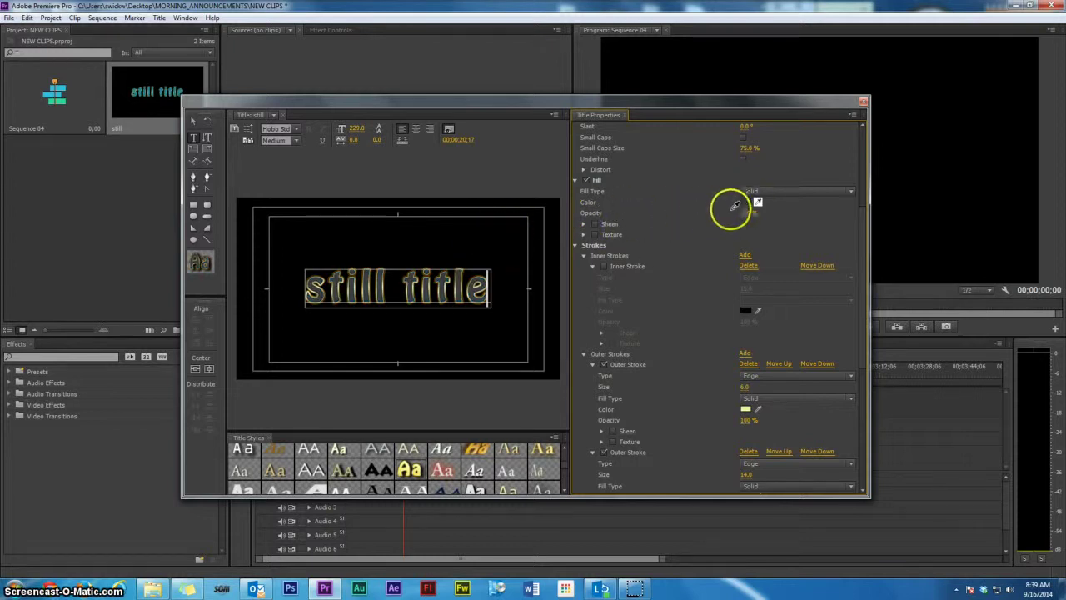
- Change the title text's fill colour to bright red and recentre it vertically before closing the title editor
click(742, 202)
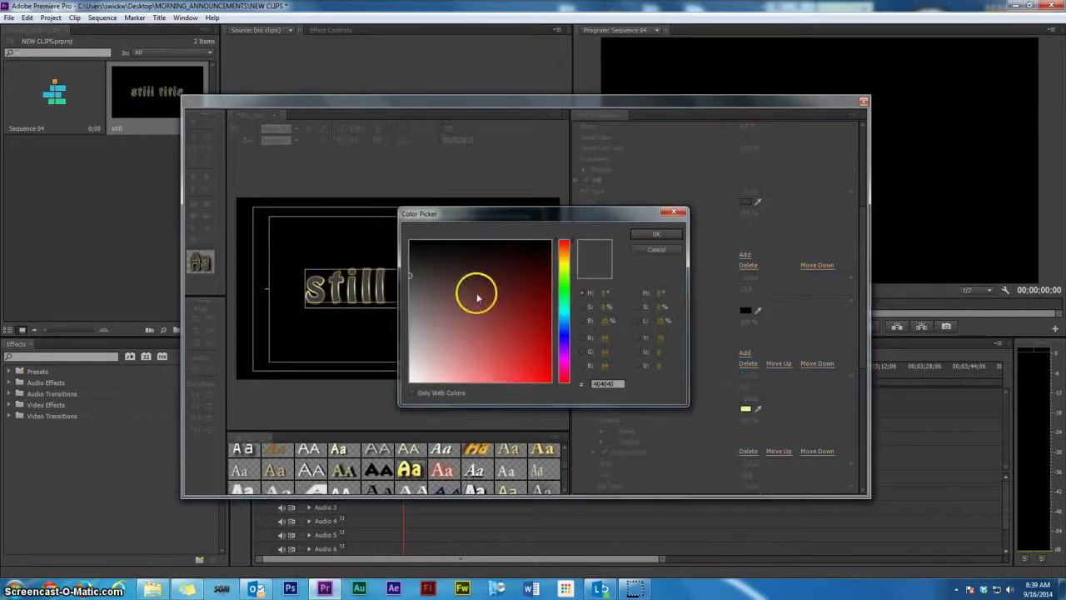
click(545, 380)
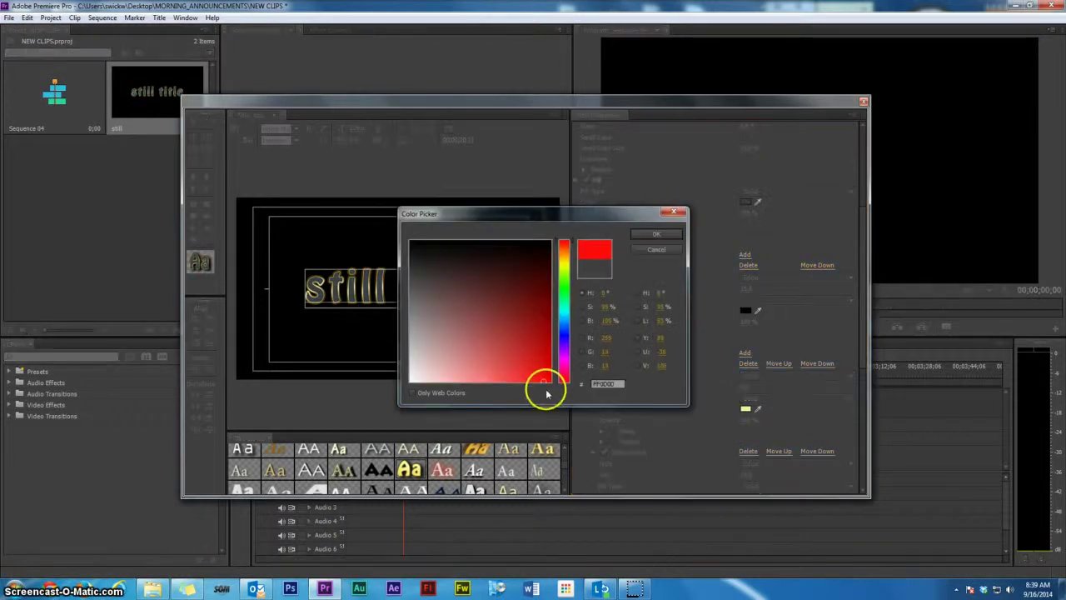
click(653, 234)
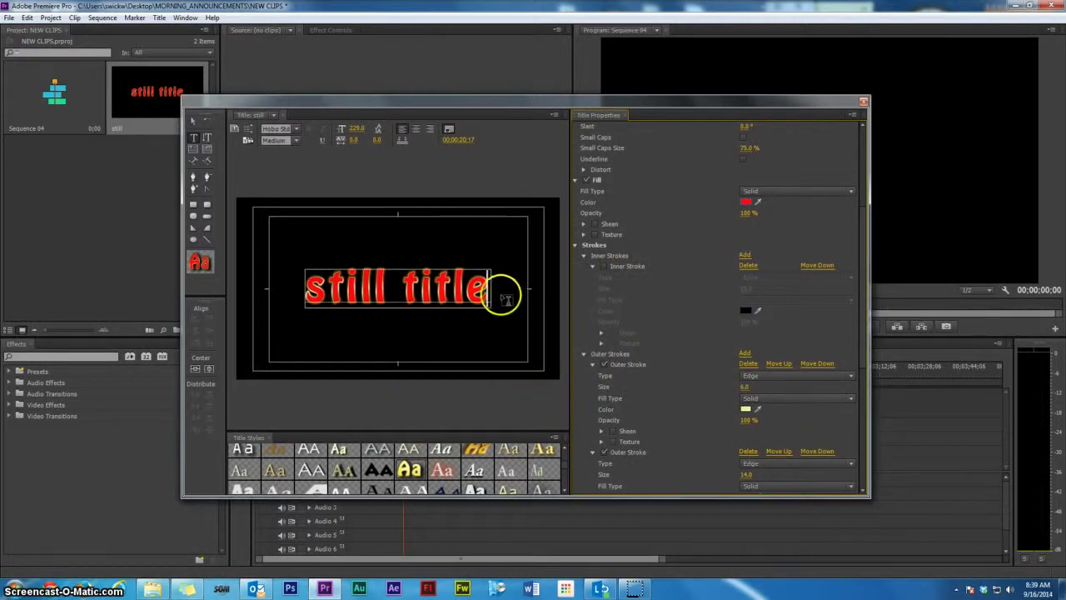
click(209, 371)
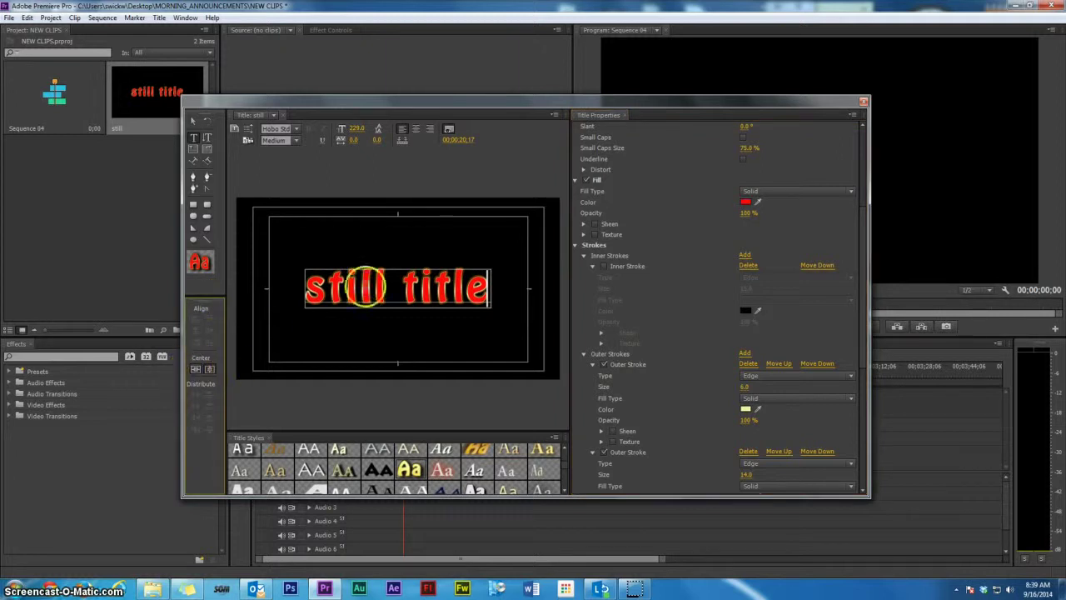
click(863, 101)
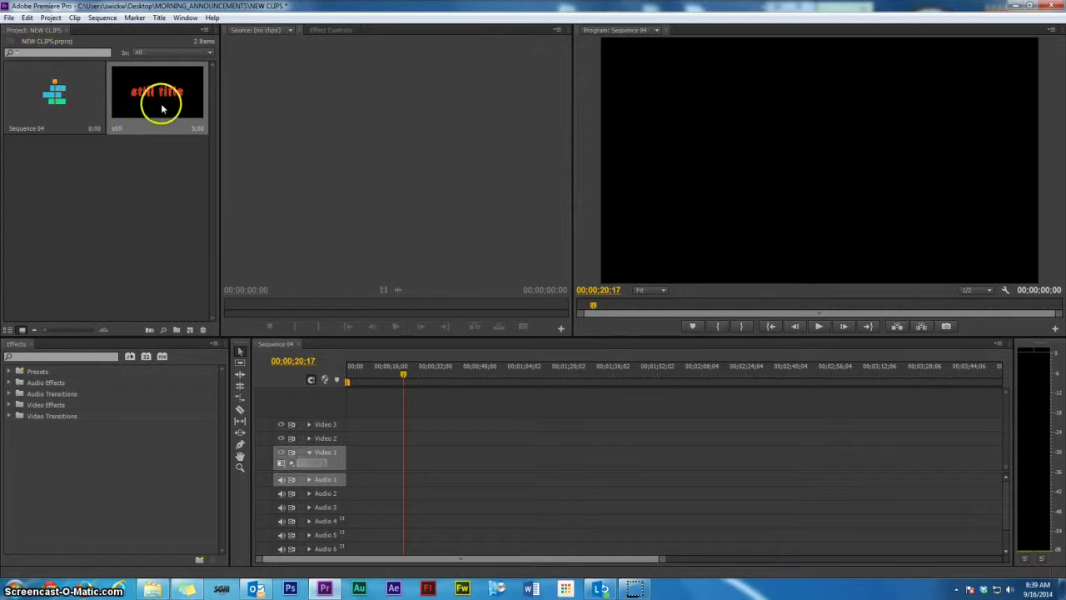
- Place the still title at the start of Video 1 and extend its clip to about 21 seconds
drag(161, 104, 358, 452)
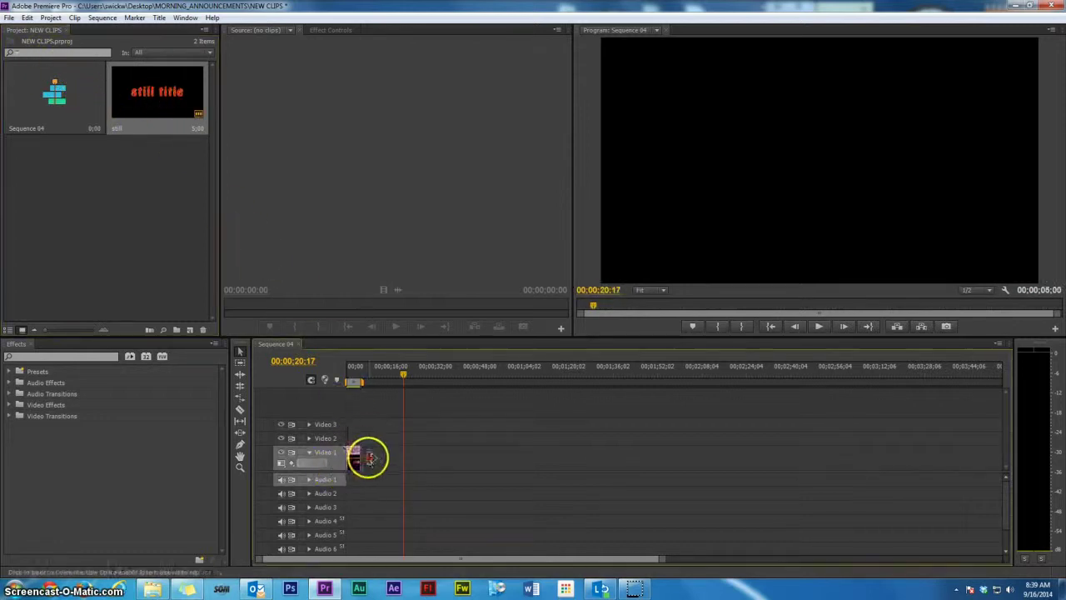
drag(403, 371, 349, 374)
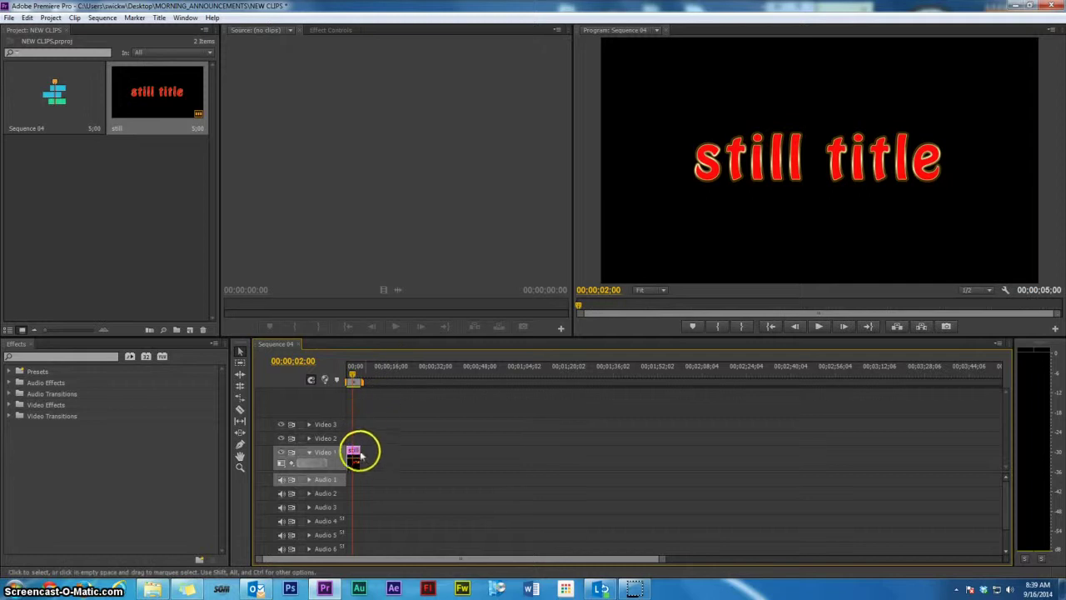
drag(353, 454, 405, 455)
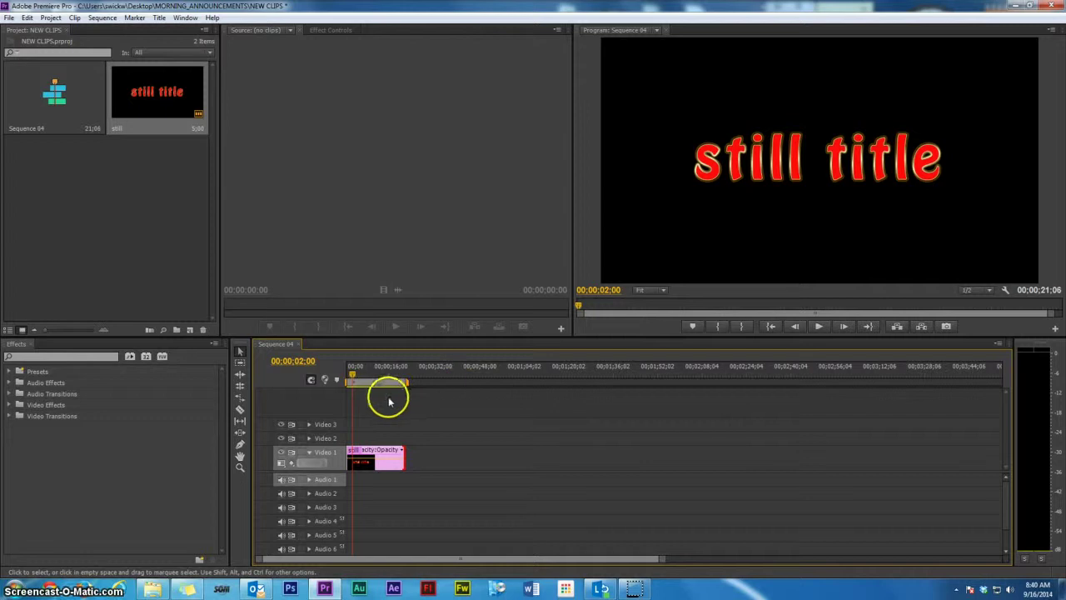
drag(350, 375, 369, 376)
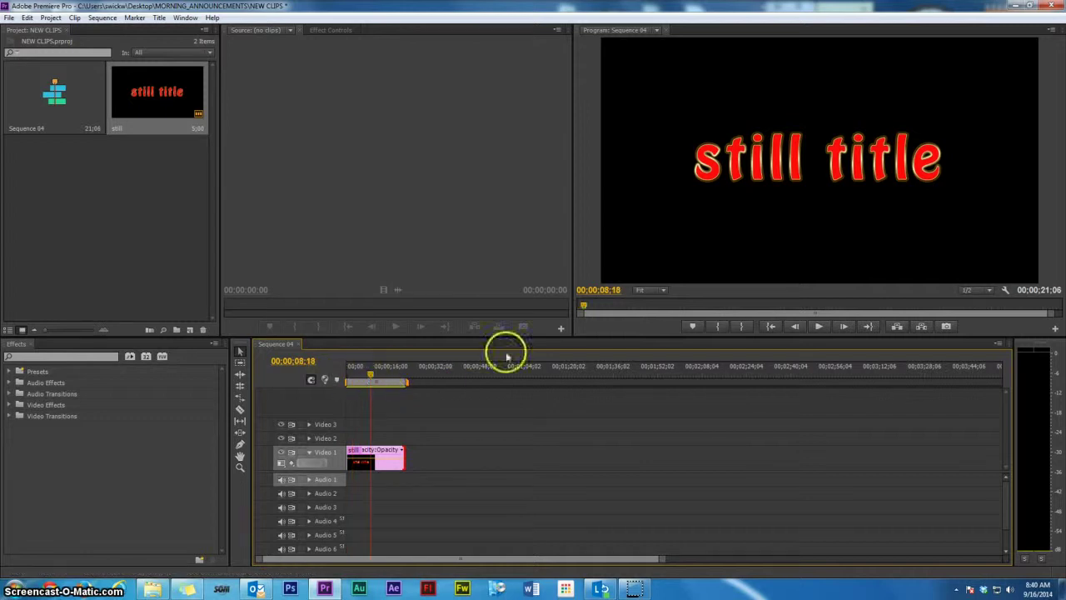
- Create a new default roll title named roll and move the playhead past the still clip to 00;00;32;23
click(160, 18)
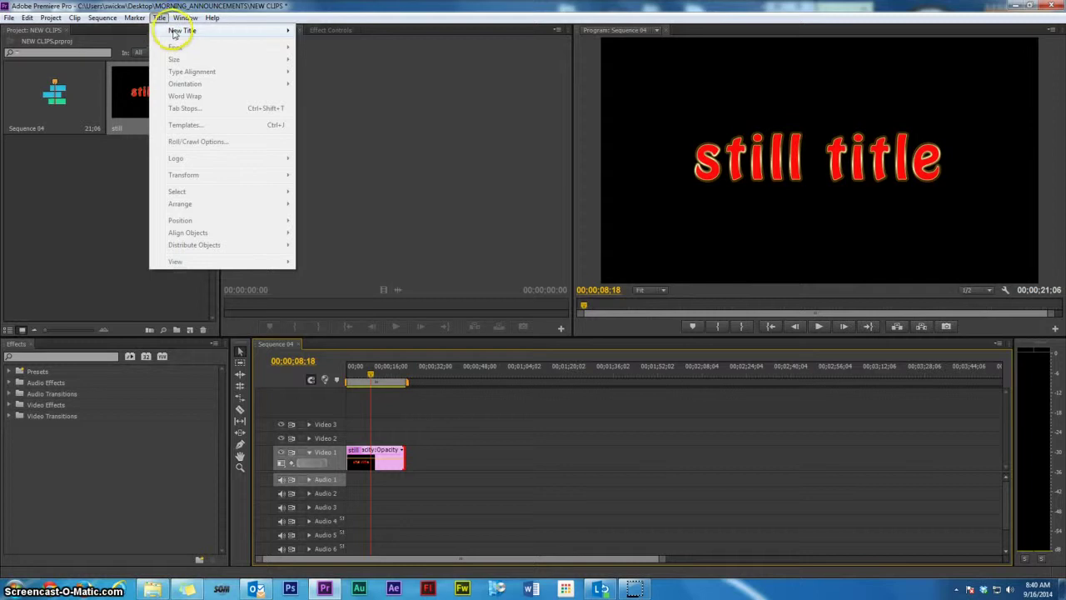
mouse_move(179, 31)
click(331, 43)
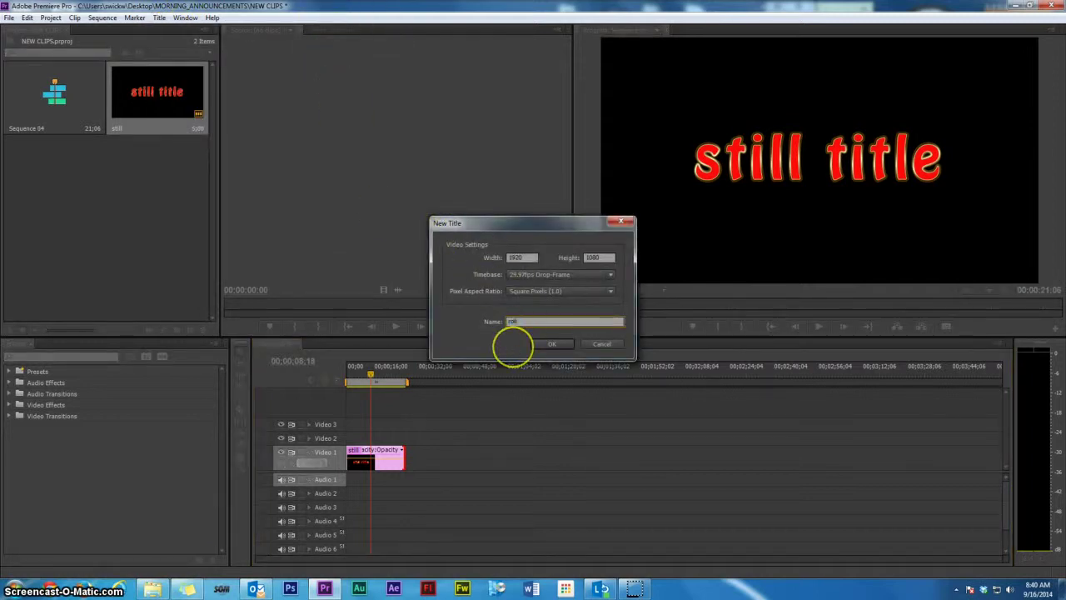
click(541, 343)
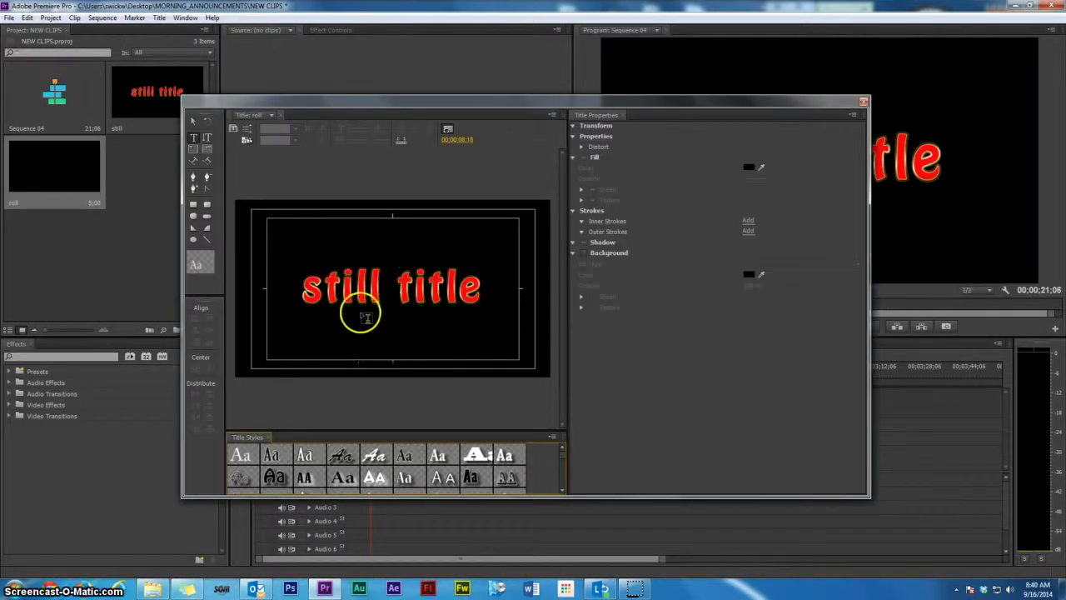
drag(471, 100, 821, 180)
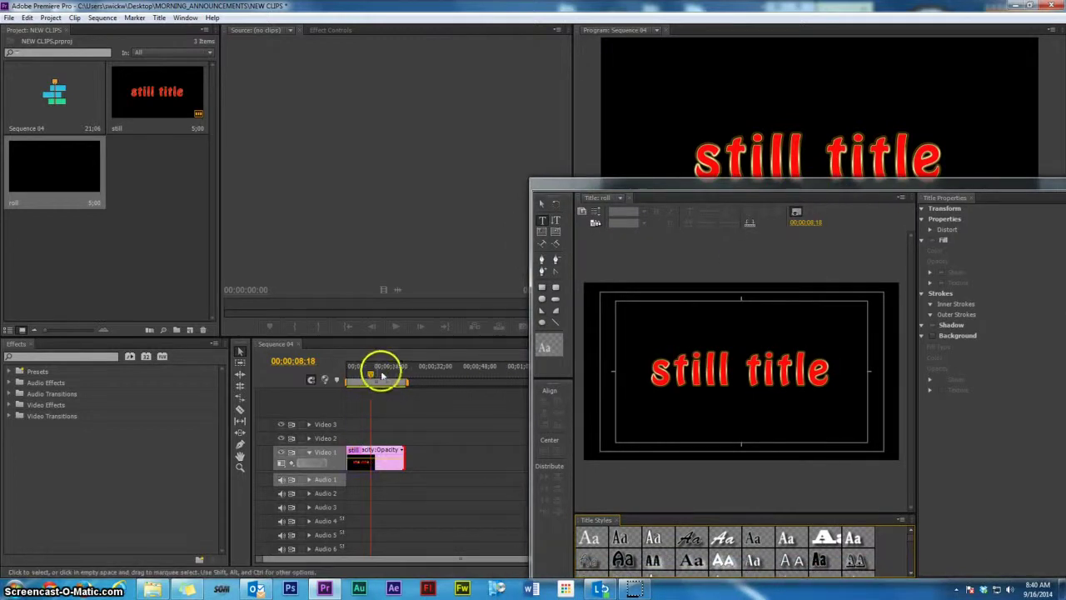
drag(371, 374, 437, 376)
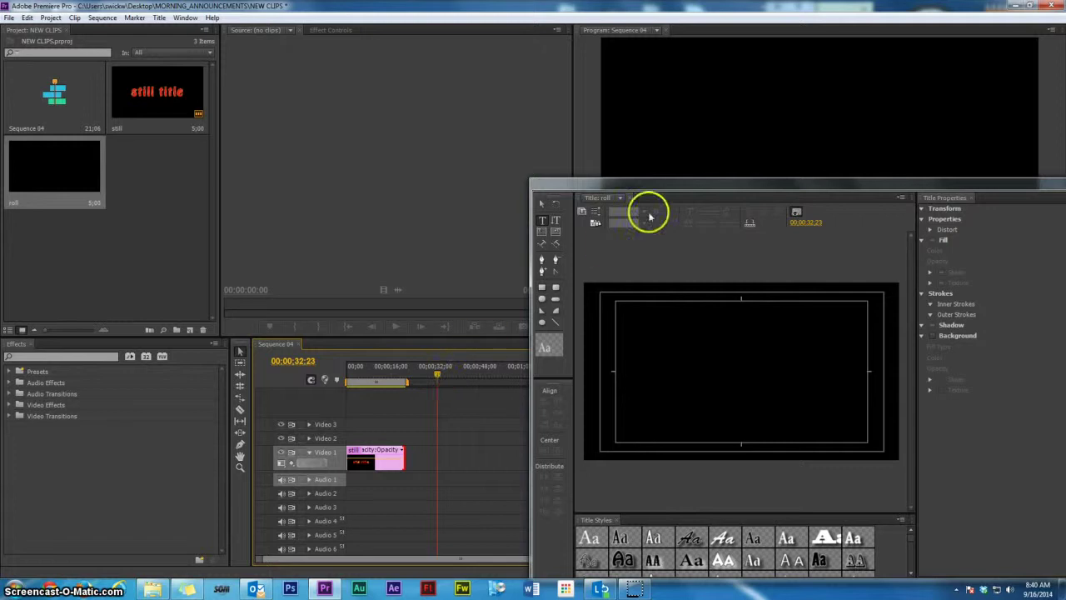
- Add the text "This is a roll title" to the roll title, with each word on its own line
drag(648, 186, 341, 79)
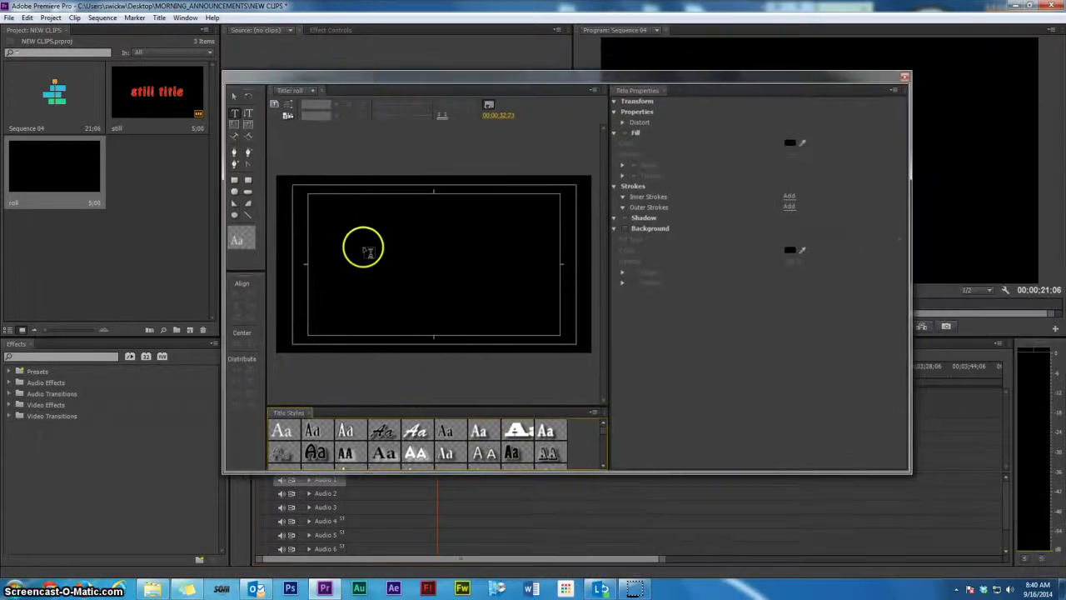
click(354, 260)
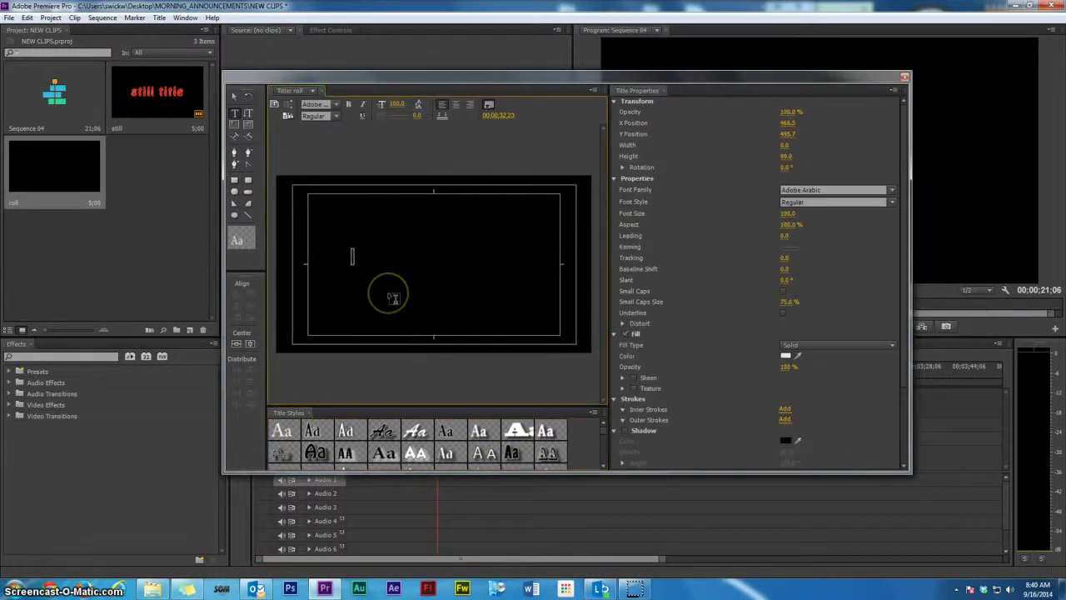
text(Th)
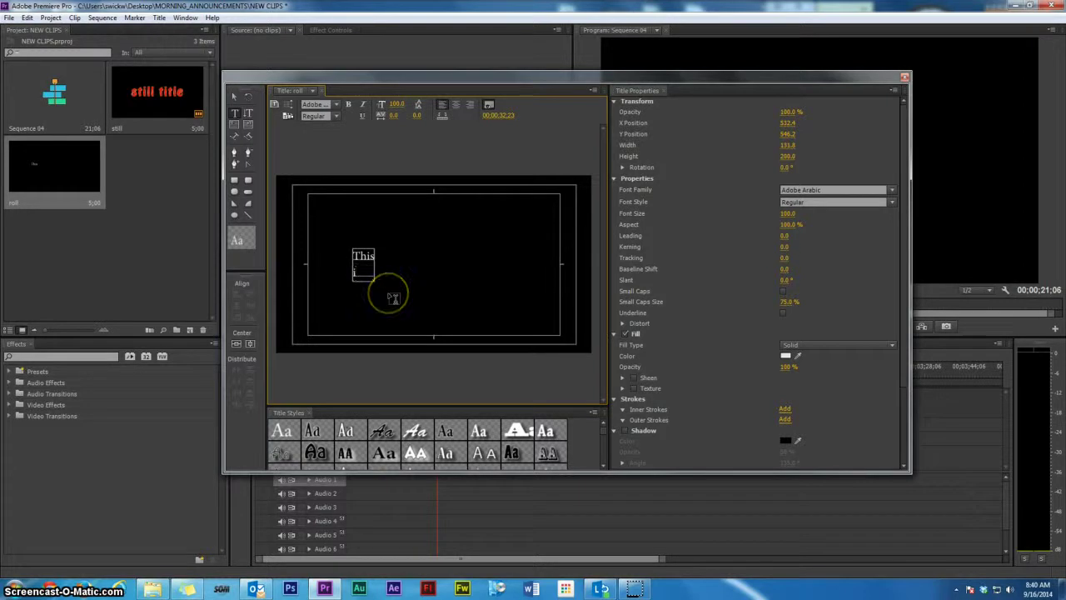
text(is)
key(Return)
text(is)
key(Return)
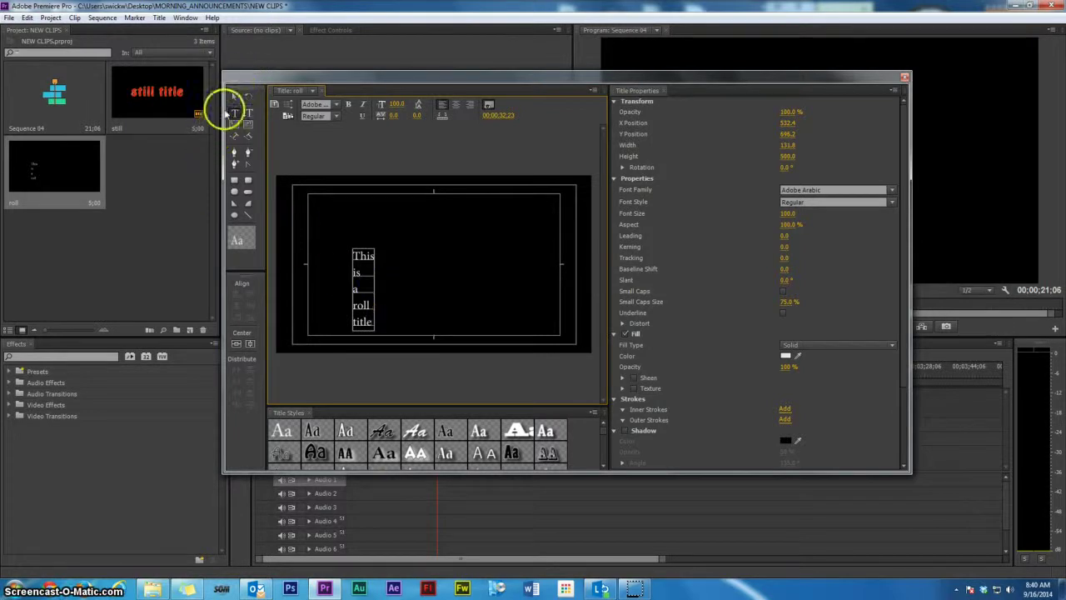
- Apply the heavy white Blackoak Std style to the roll text, centre-align it at font size 206, and reposition it in the frame
click(233, 99)
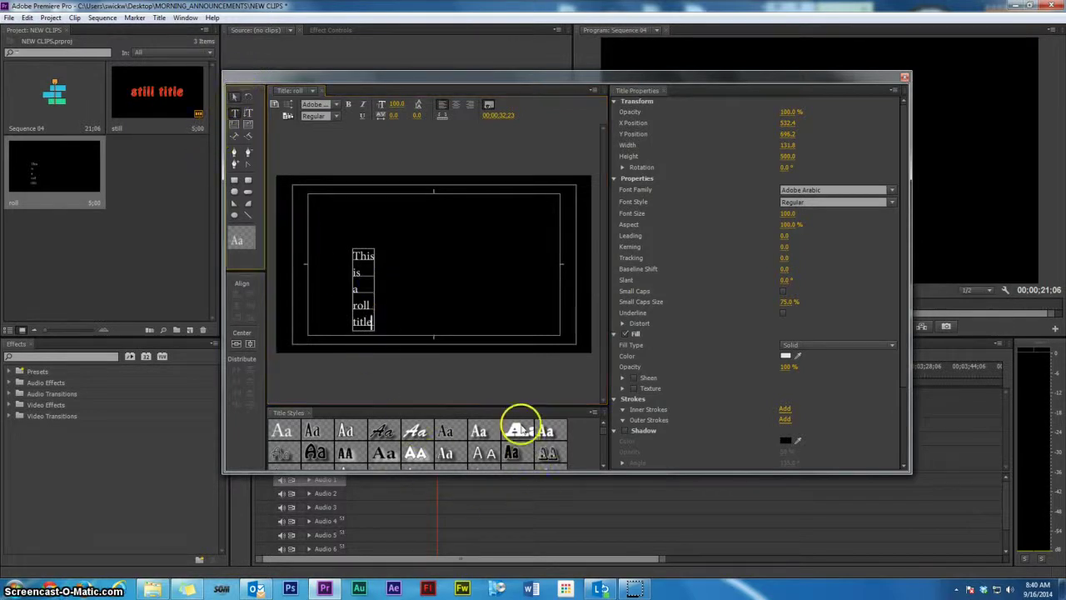
click(518, 430)
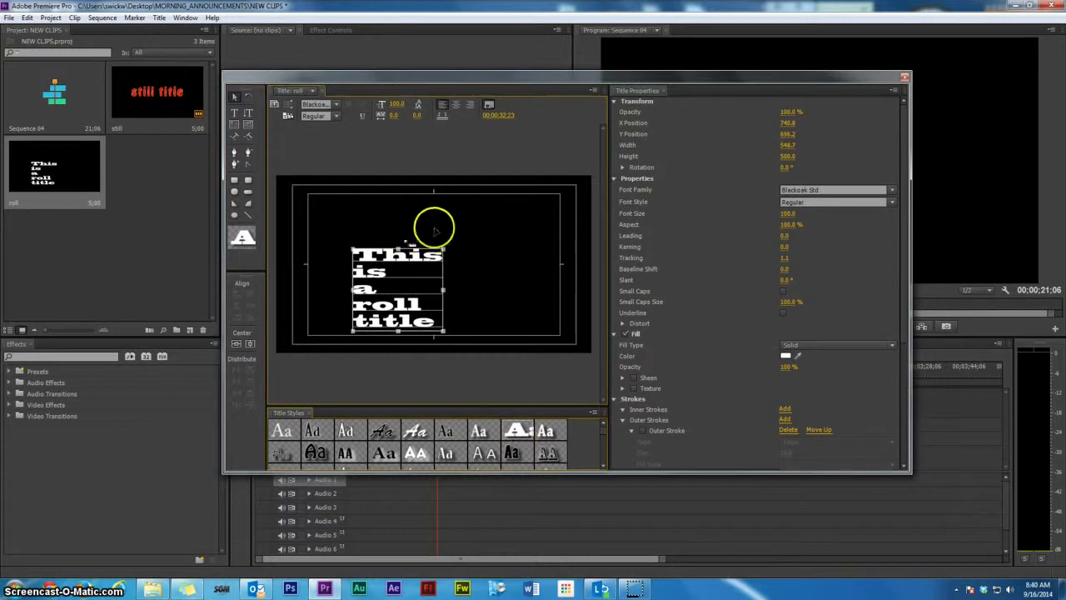
drag(406, 257, 439, 208)
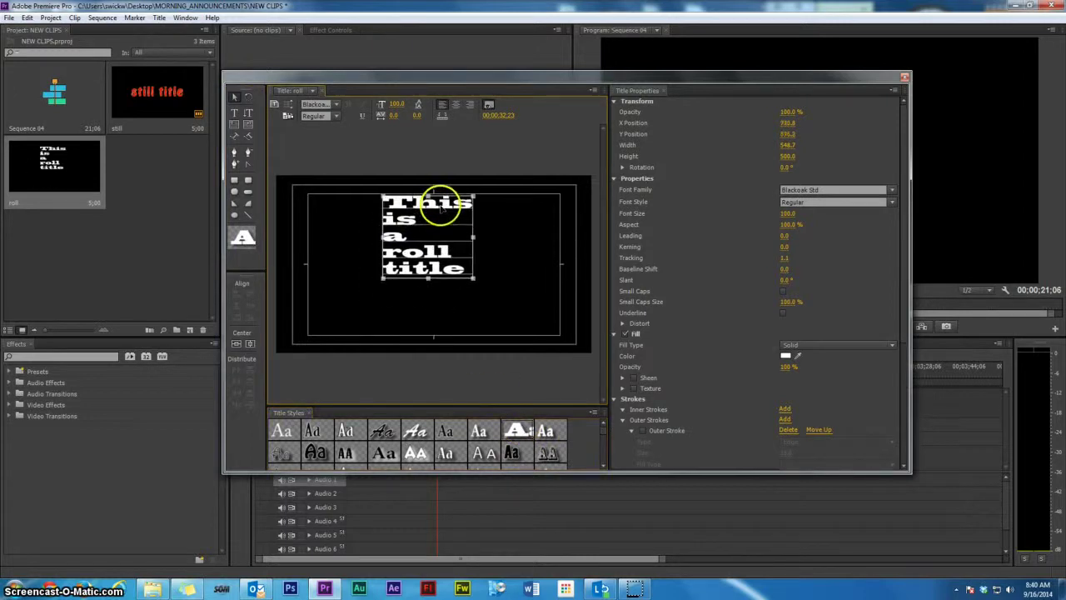
click(458, 106)
drag(395, 101, 455, 104)
scroll(405, 203, down, 1)
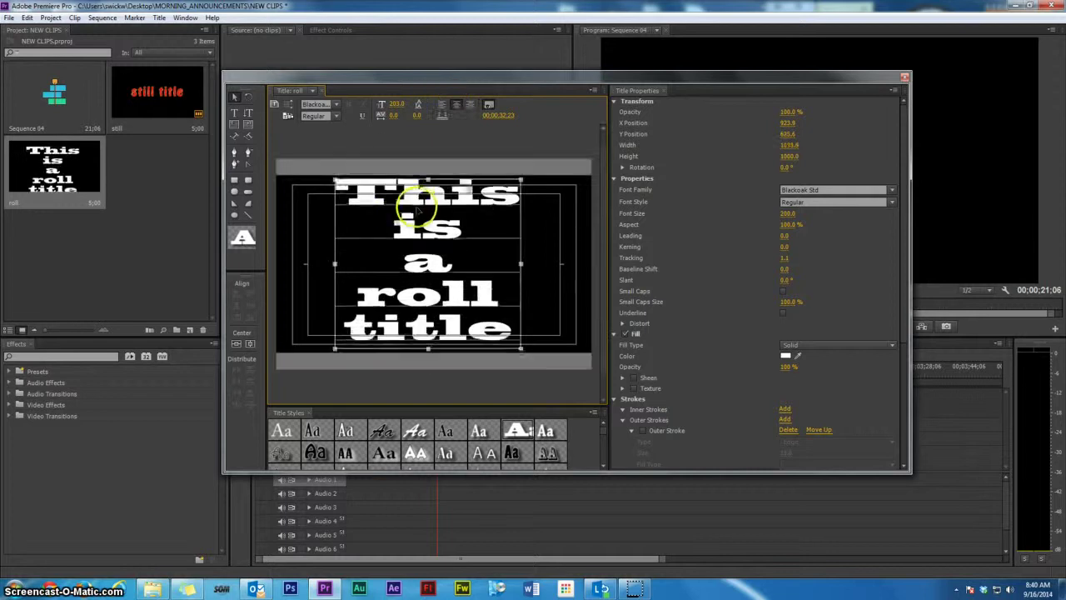
drag(413, 212, 406, 216)
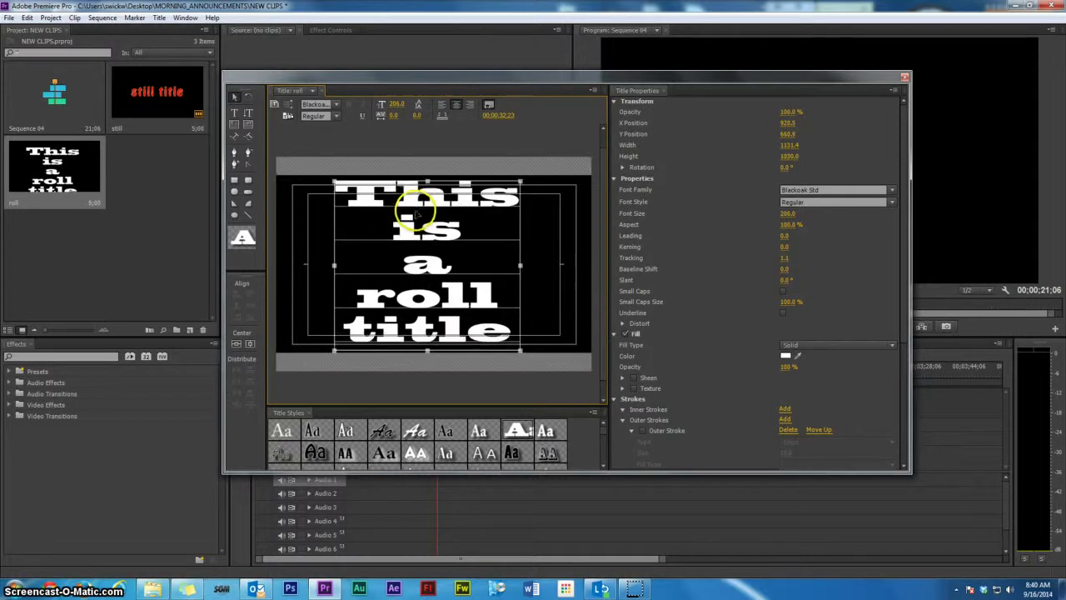
- Set the roll title to start off screen and end off screen, and close the title editor
click(158, 17)
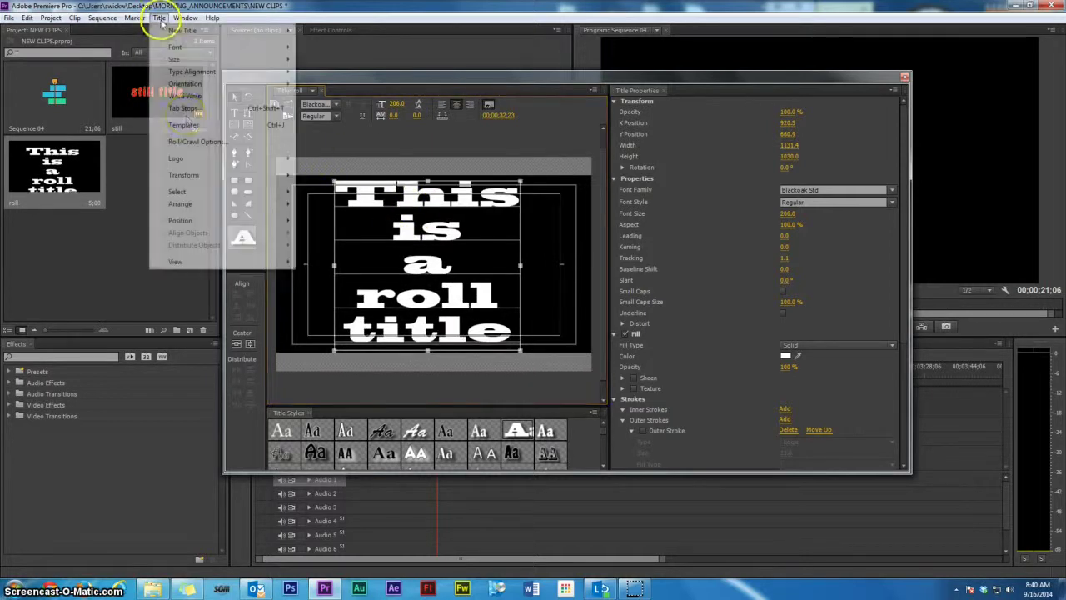
click(178, 144)
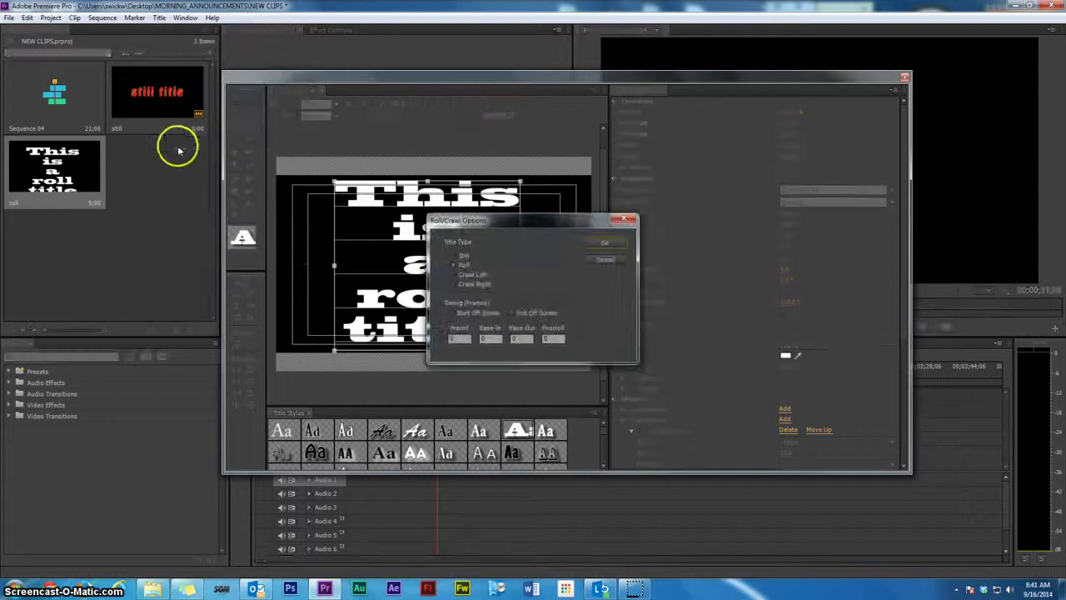
click(452, 313)
click(510, 313)
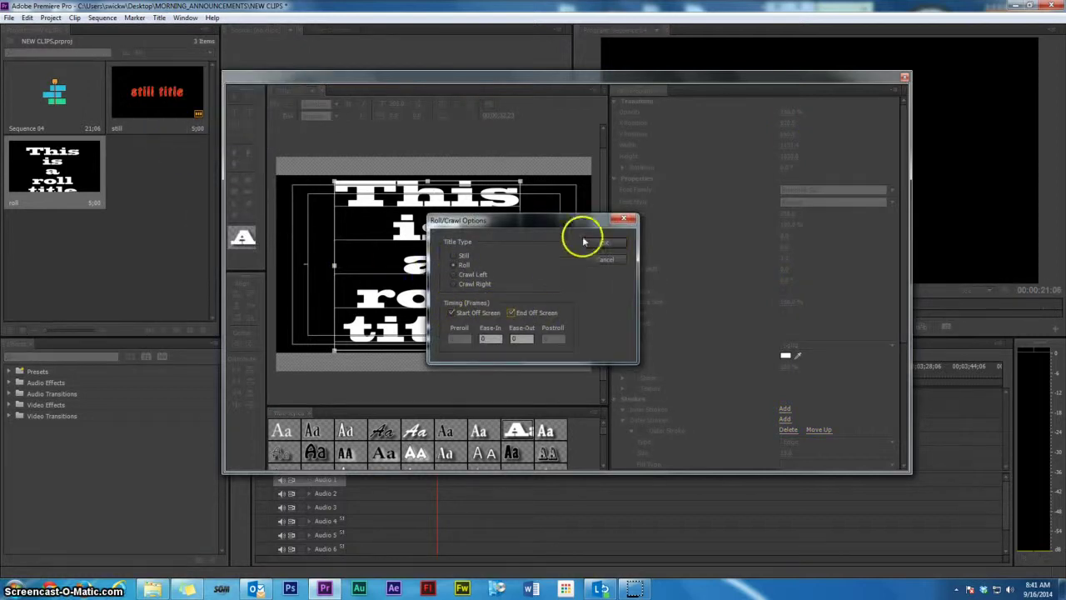
click(592, 244)
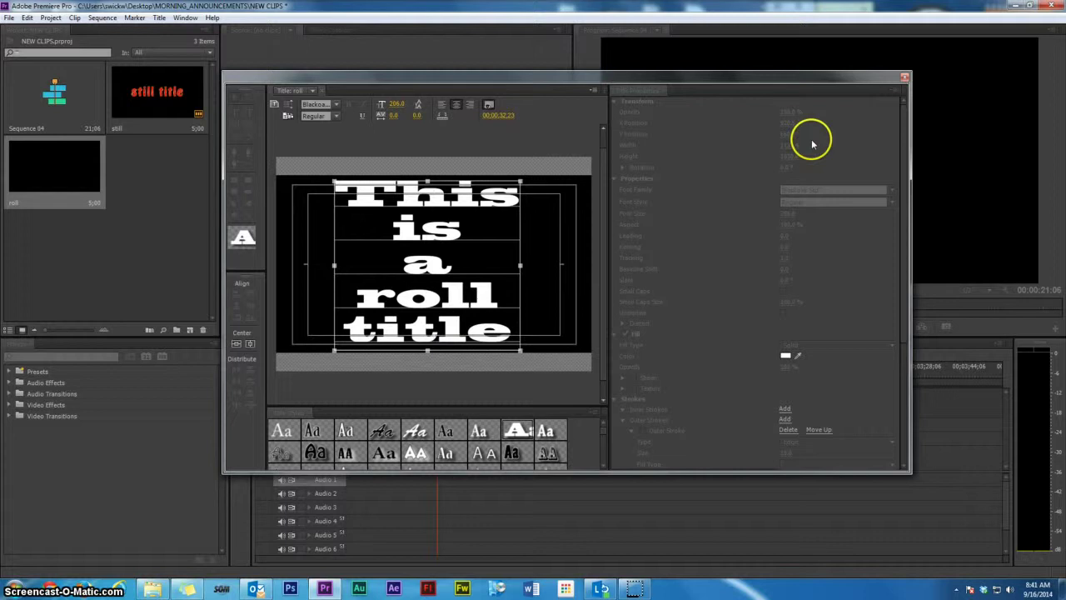
click(904, 77)
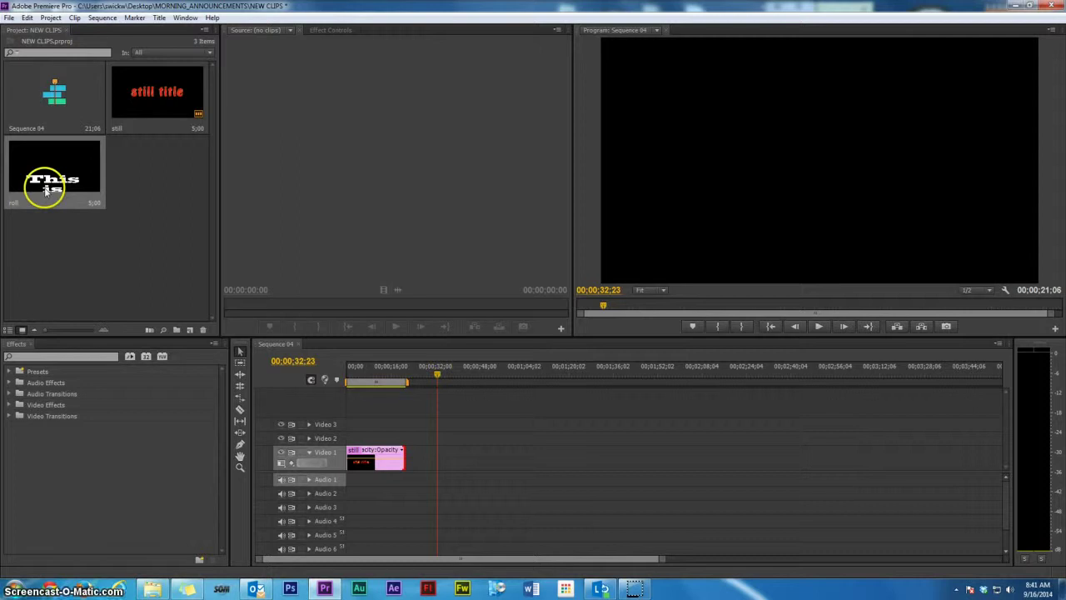
- Place the roll title on Video 1 at the playhead and ripple delete the gap between it and the still clip
click(28, 166)
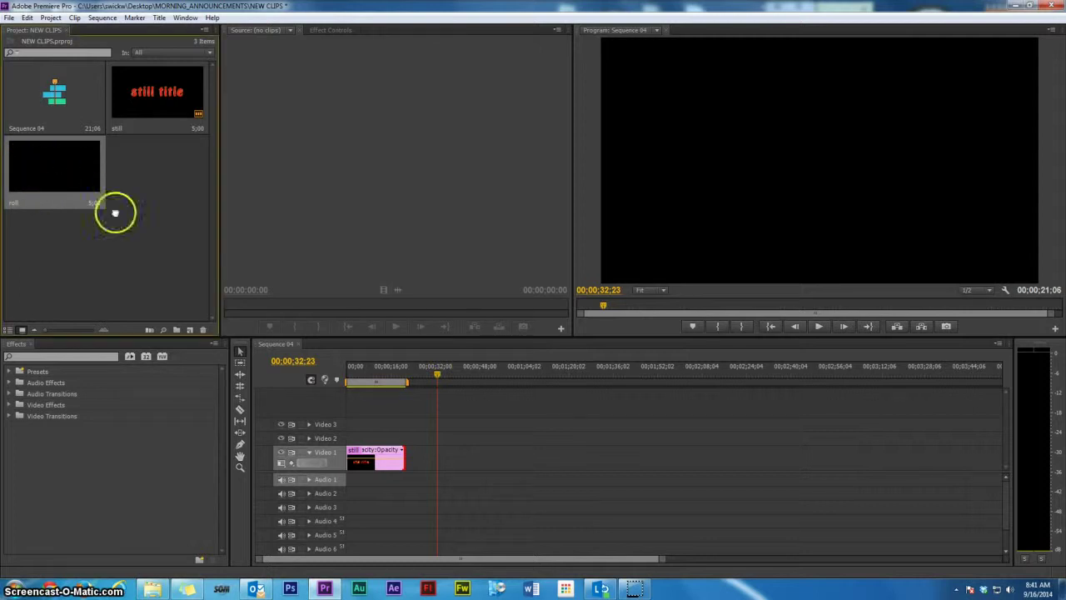
drag(465, 477, 442, 464)
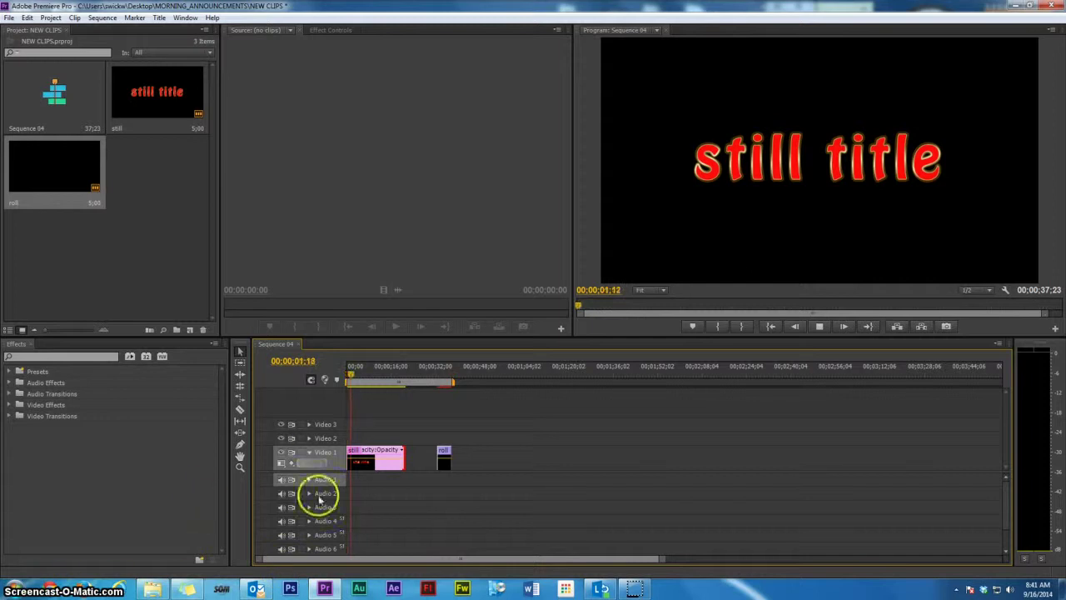
right_click(423, 462)
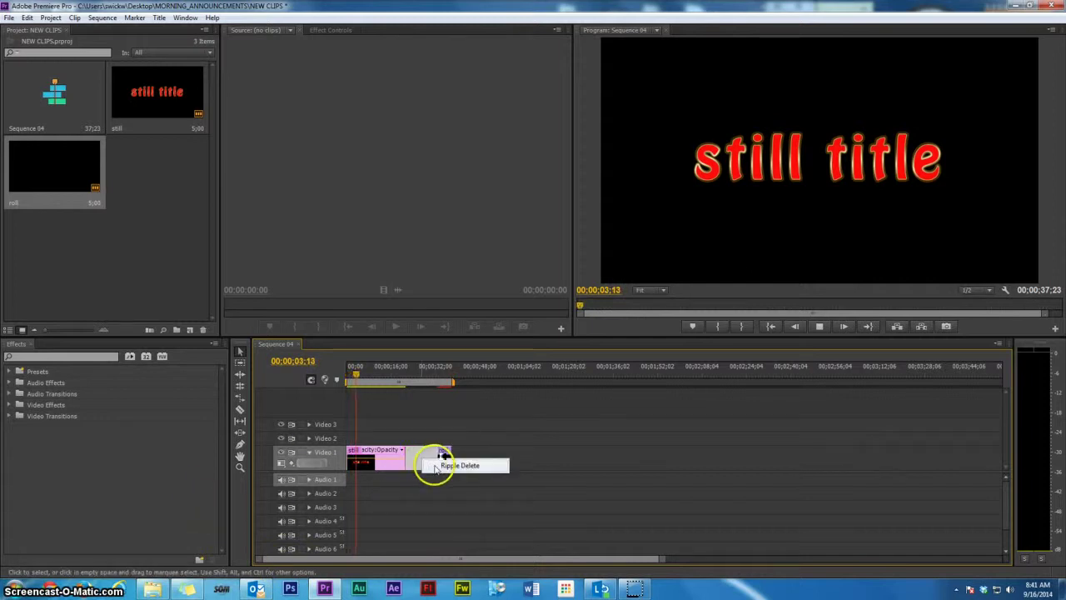
click(433, 464)
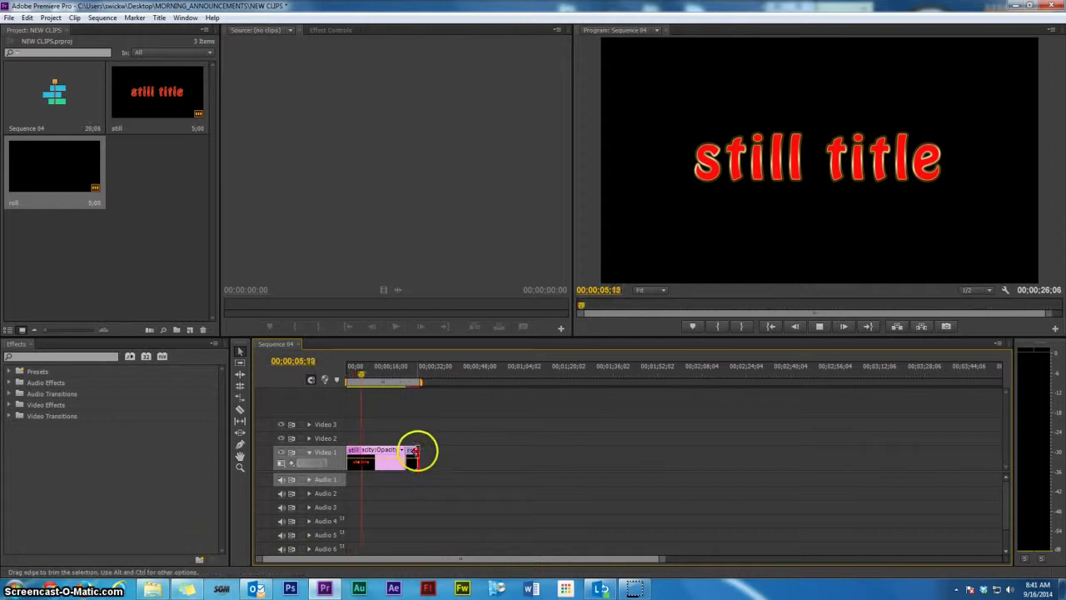
- Preview the roll clip extended to 00;00;39;06, and shorten it so that it ends at 00;00;28;12
drag(417, 451, 454, 453)
drag(416, 381, 478, 385)
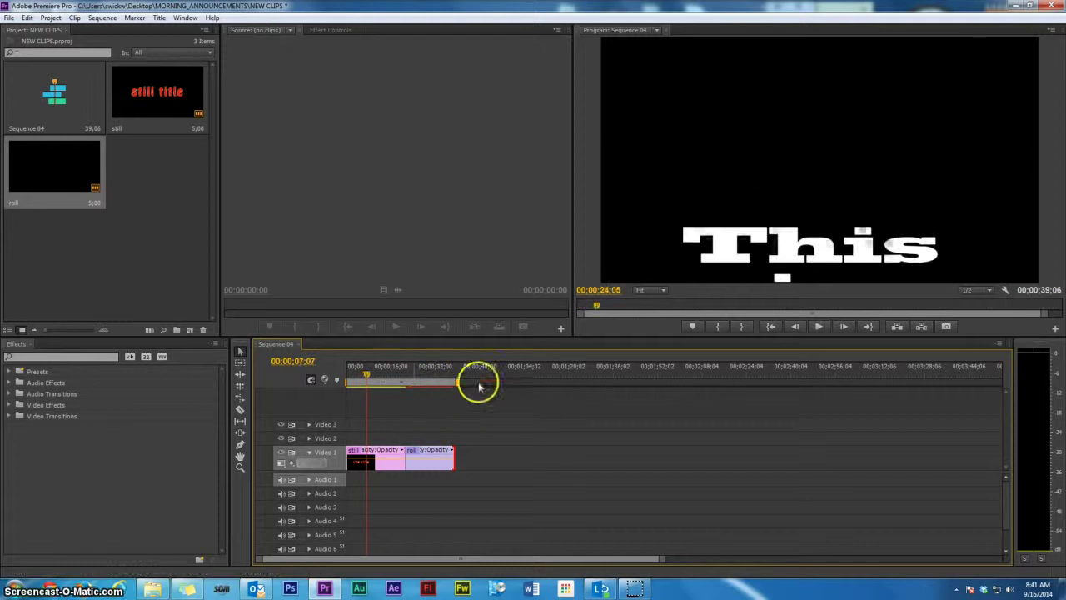
click(819, 325)
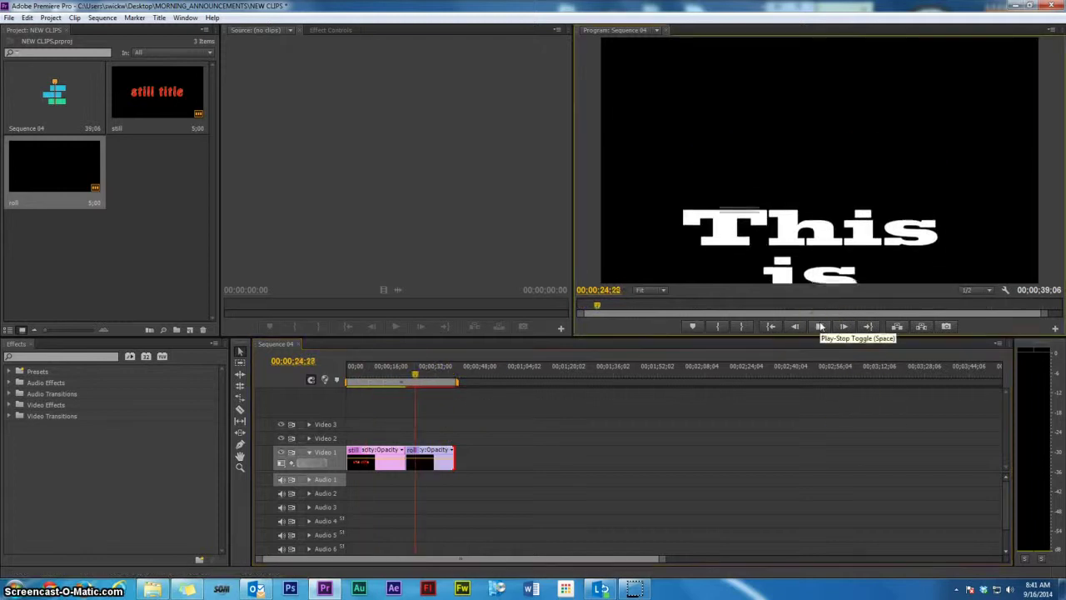
click(518, 406)
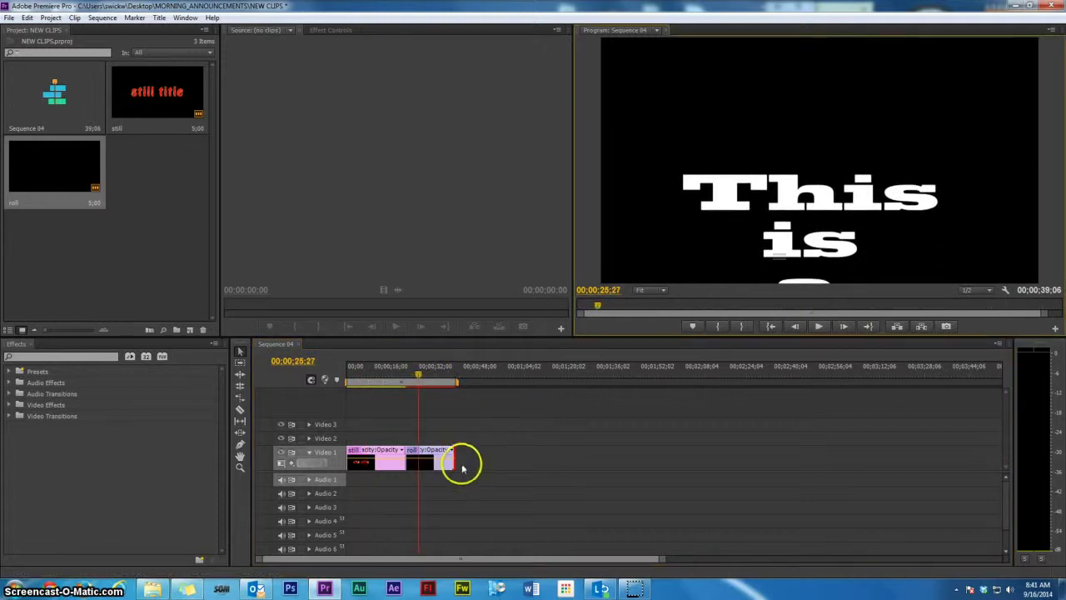
drag(453, 456, 425, 457)
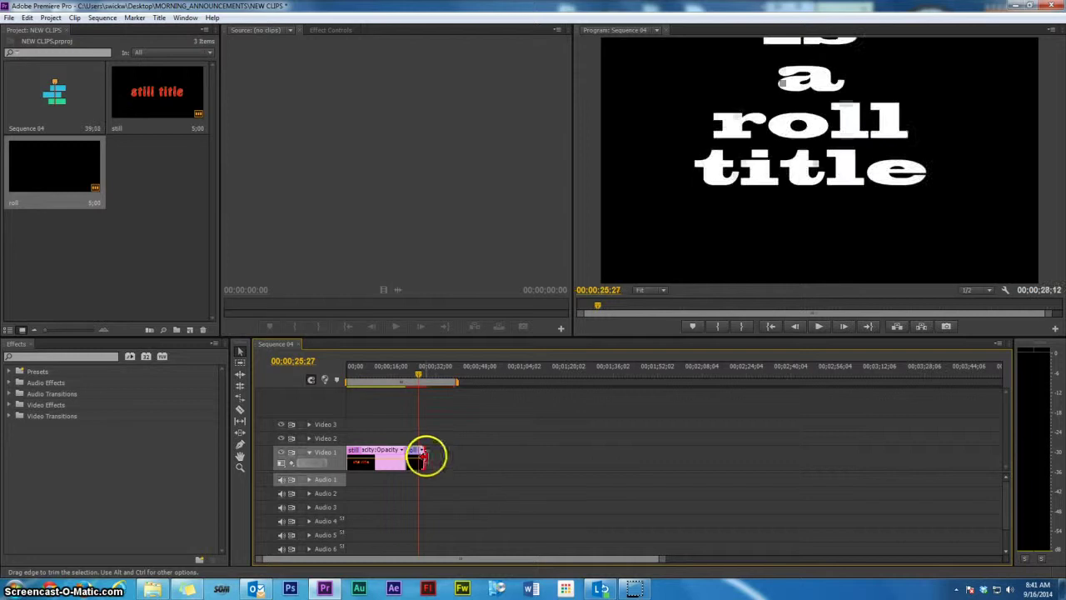
- Create a new default crawl title named crawl and move the playhead past the roll clip to 00;00;37;05
click(158, 18)
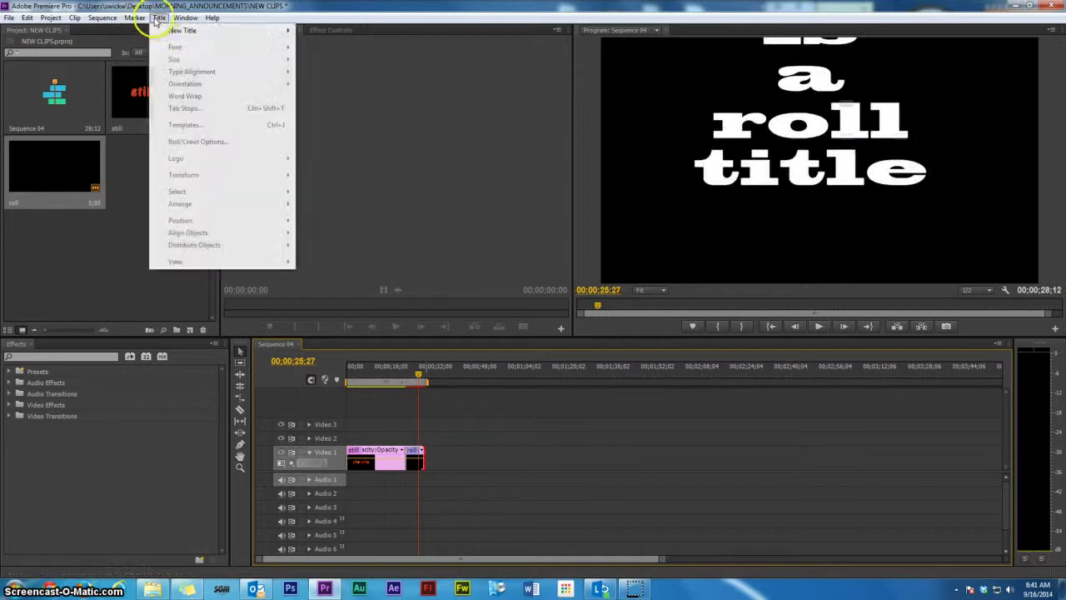
mouse_move(257, 31)
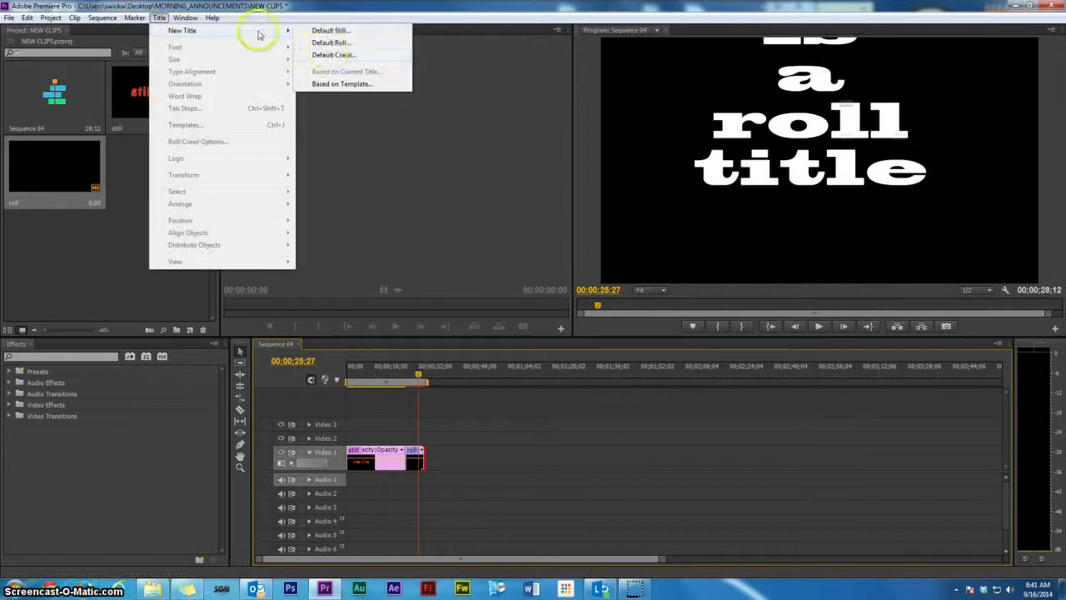
click(327, 56)
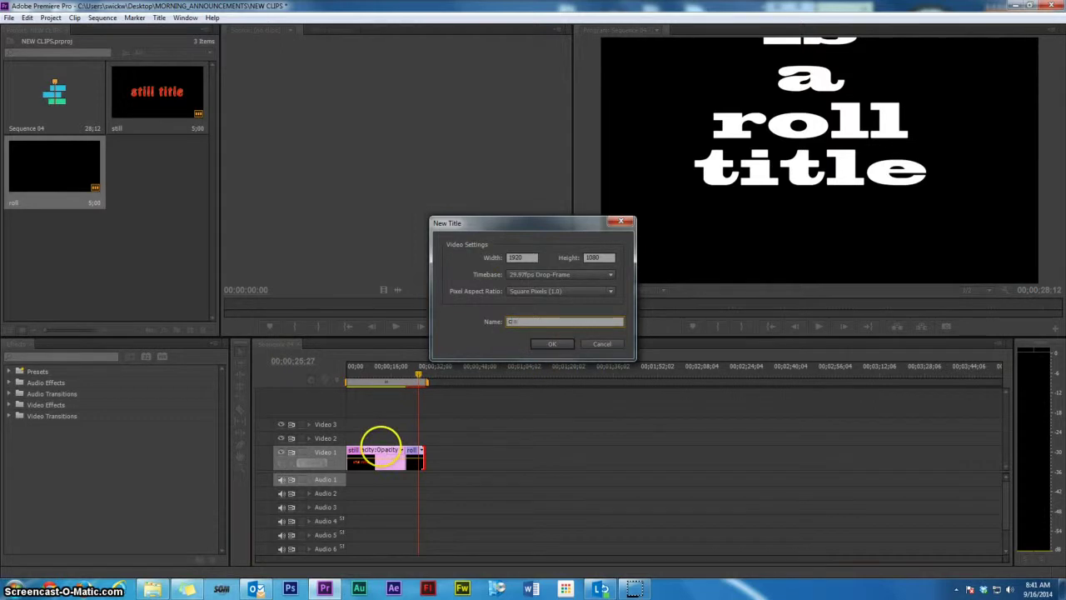
text(crawl)
click(543, 342)
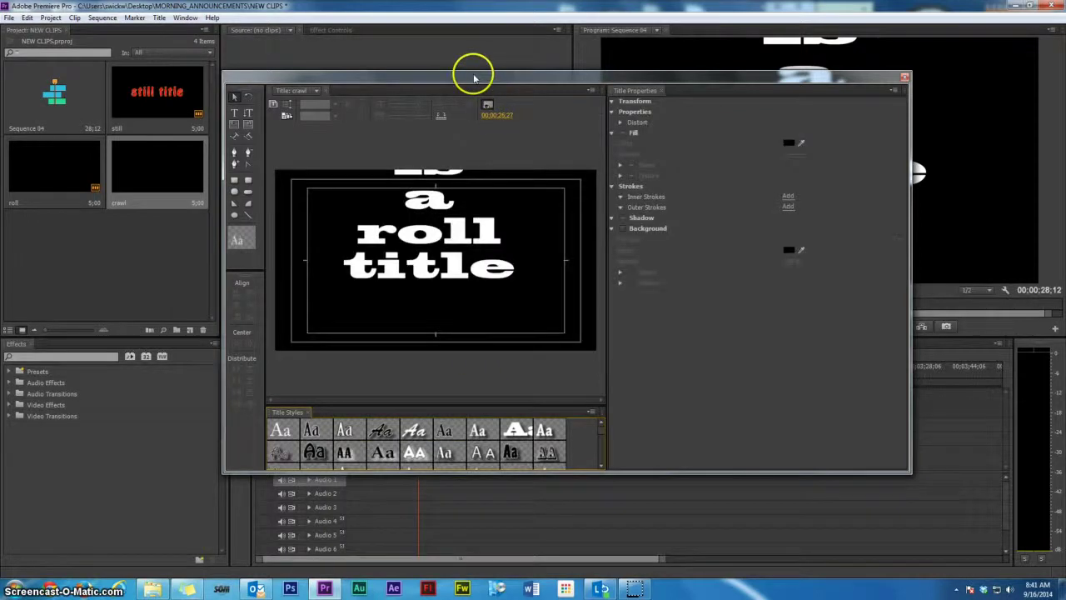
drag(476, 78, 752, 228)
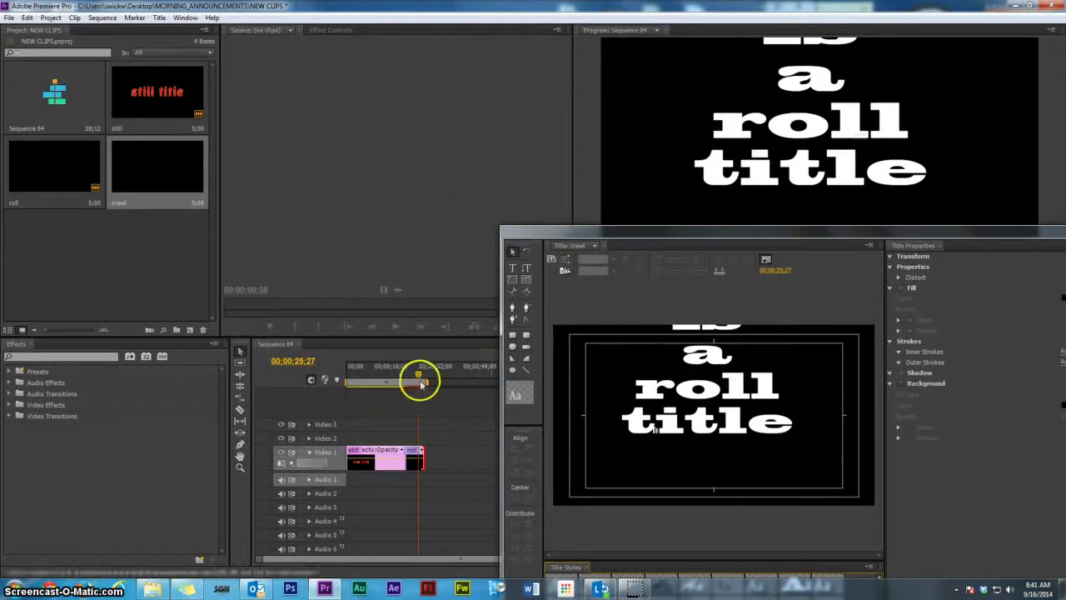
drag(420, 367, 449, 379)
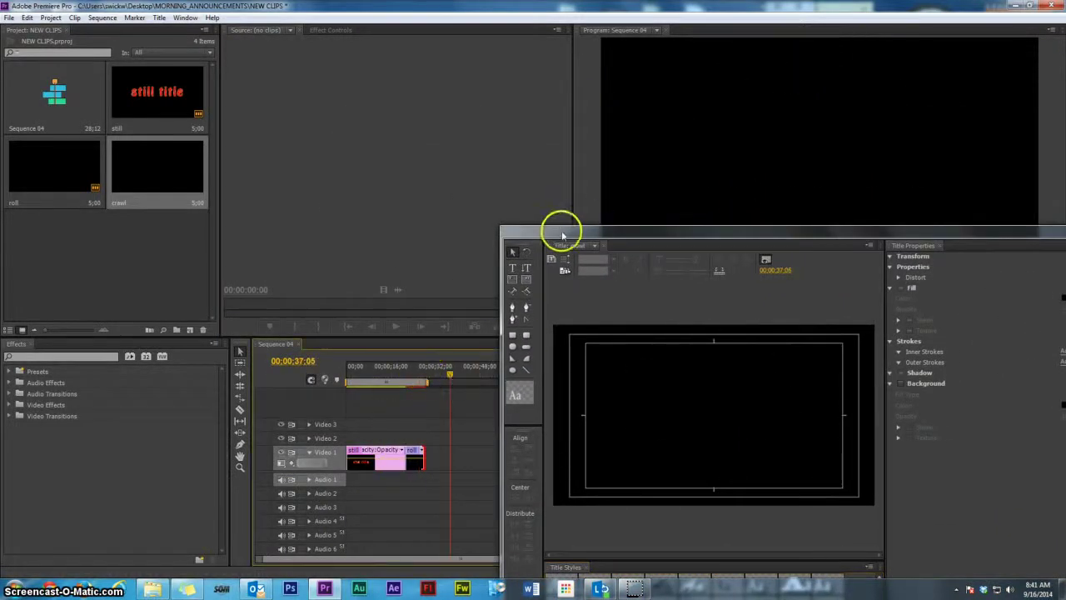
drag(562, 235, 288, 69)
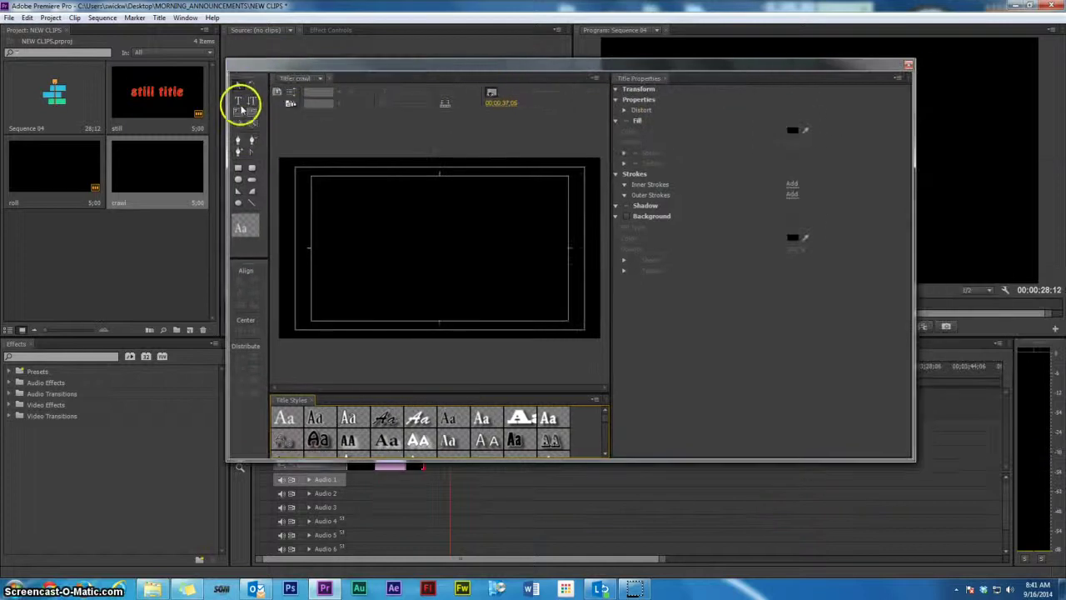
- Add the text "This is a crawl title." and apply the slanted gold gradient Hobo Std title style to it
click(239, 101)
click(342, 274)
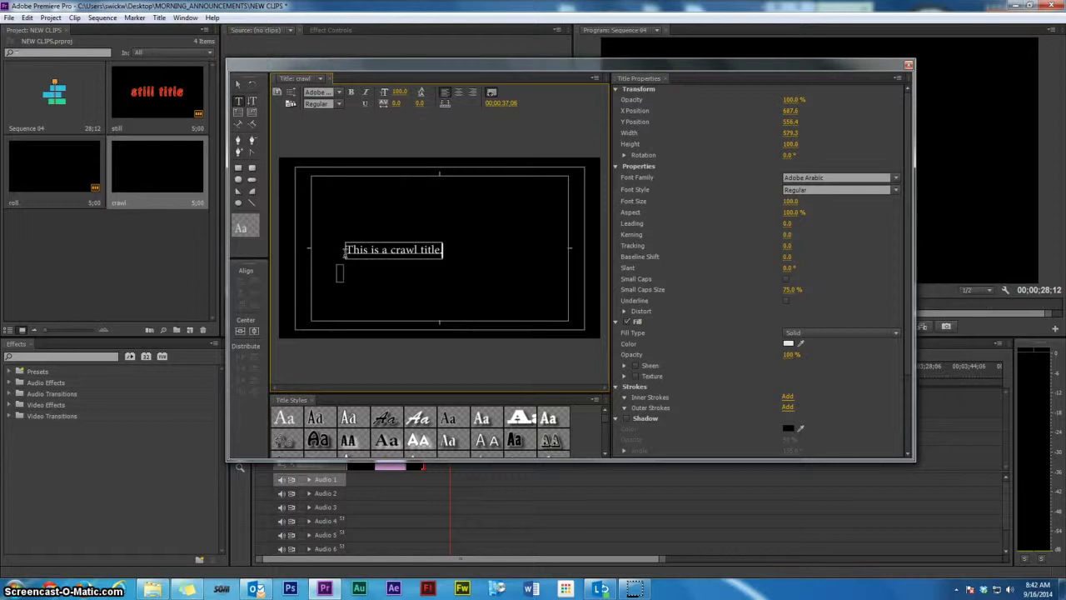
click(385, 439)
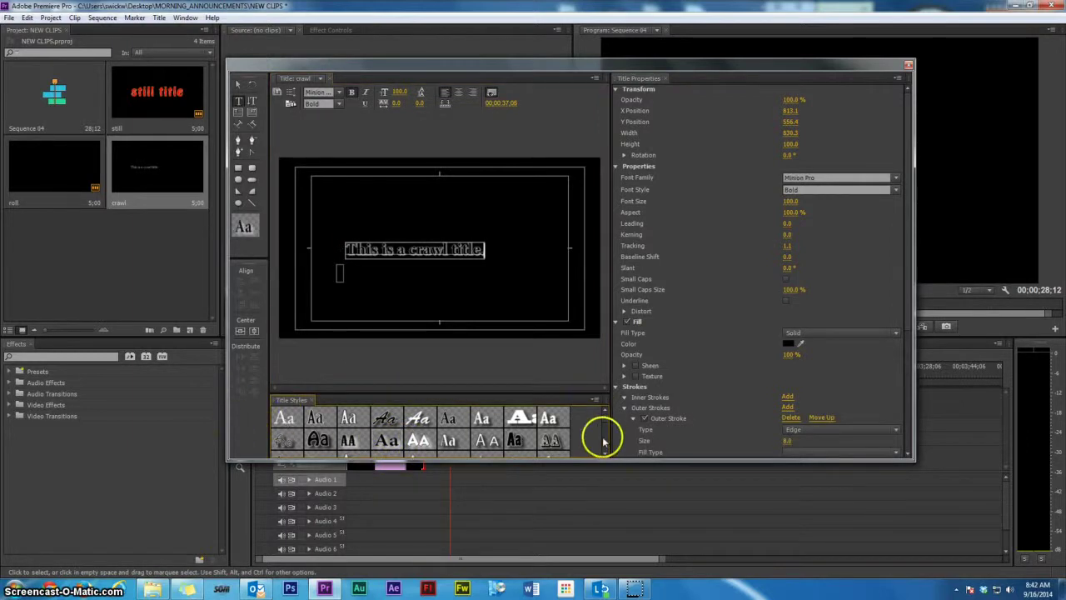
scroll(603, 441, down, 3)
click(284, 431)
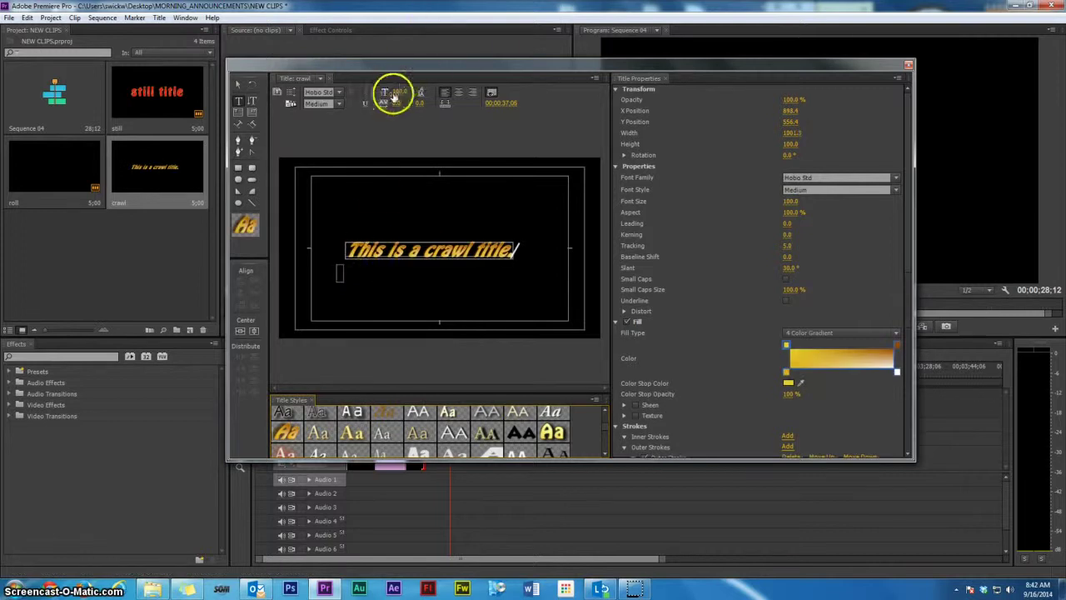
- Set the crawl text's font size to 156 and move it to the middle of the title frame
drag(400, 92, 424, 92)
click(239, 84)
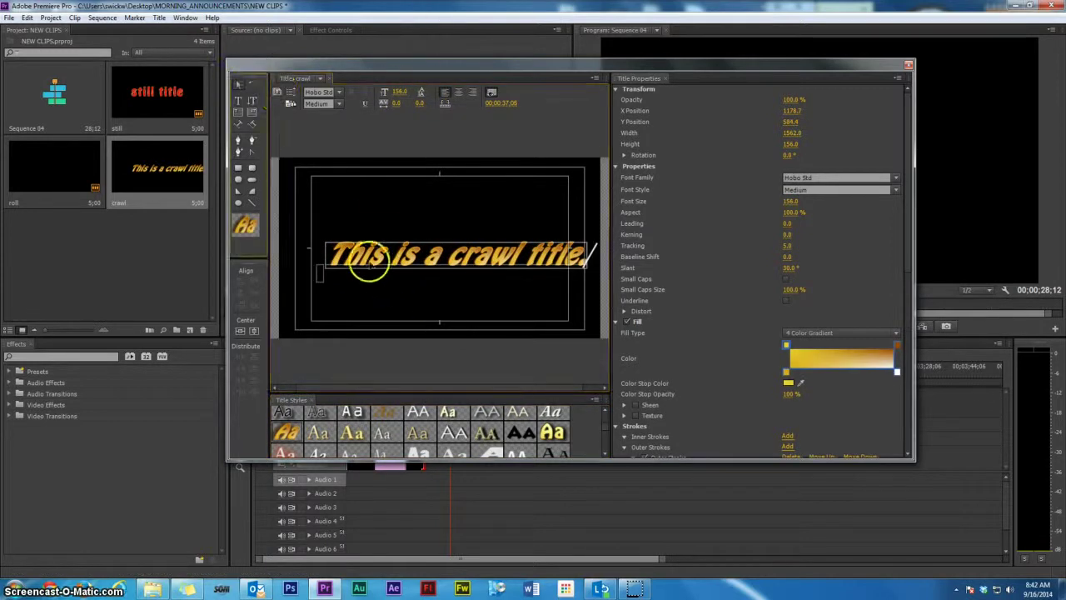
click(341, 249)
drag(342, 250, 320, 244)
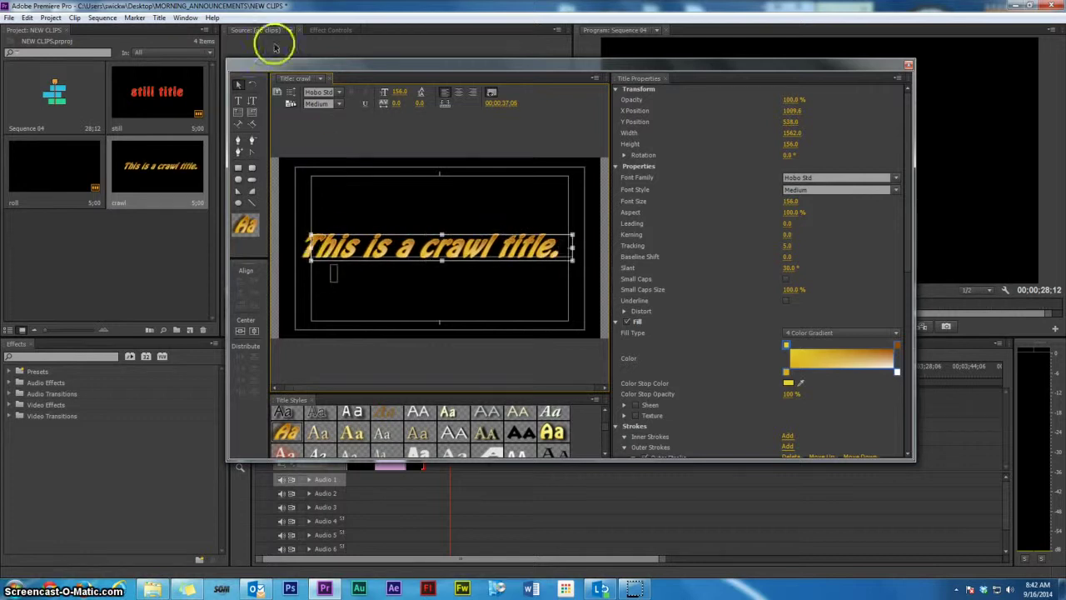
- Set the crawl title to start and end off screen in its Roll/Crawl options, and close the title editor
click(159, 18)
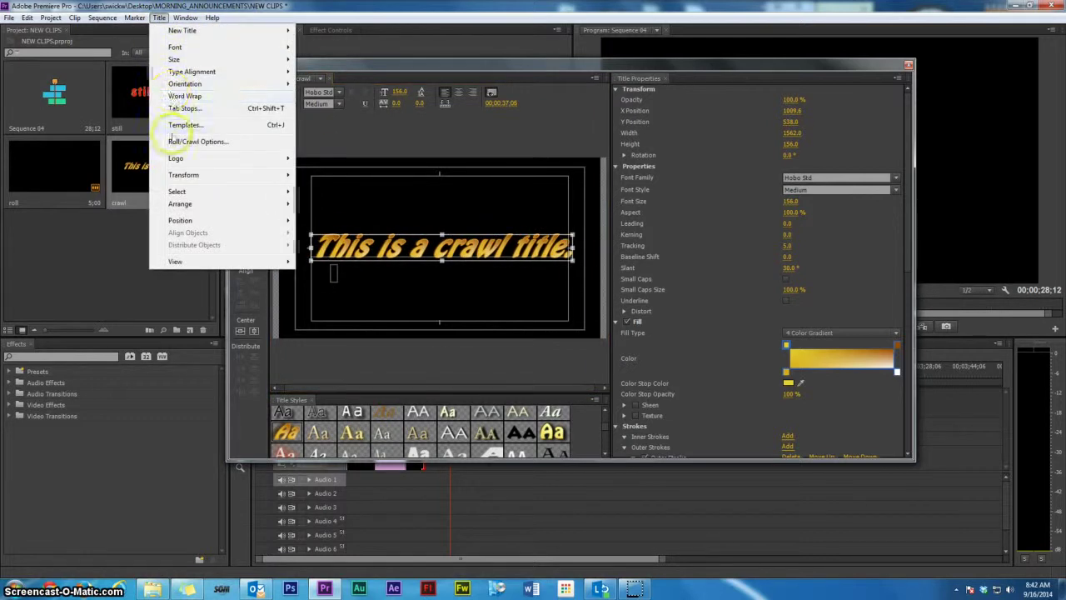
click(171, 142)
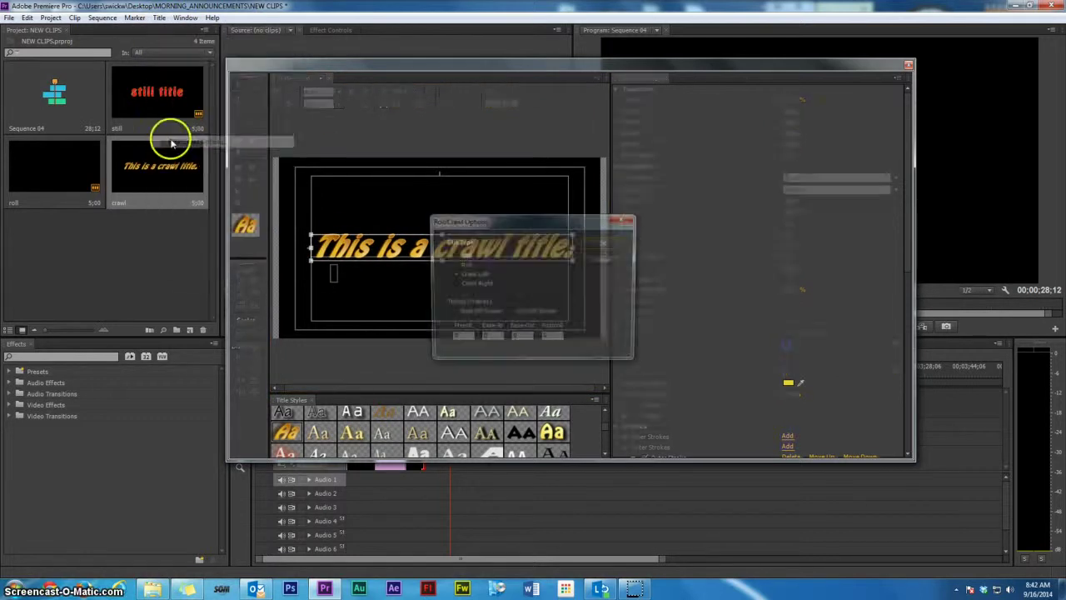
click(454, 314)
click(511, 313)
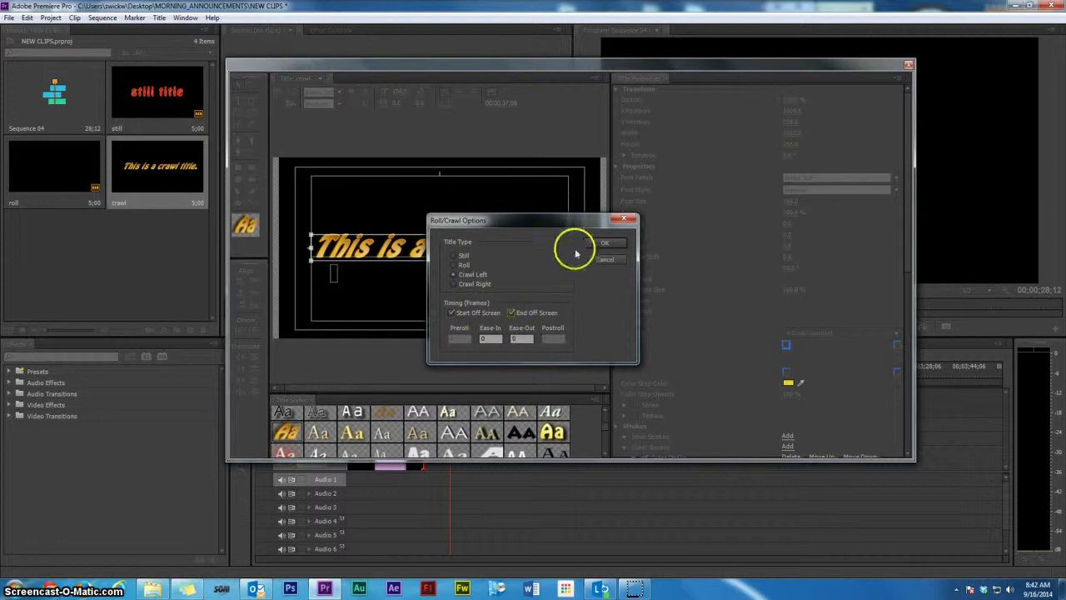
click(604, 244)
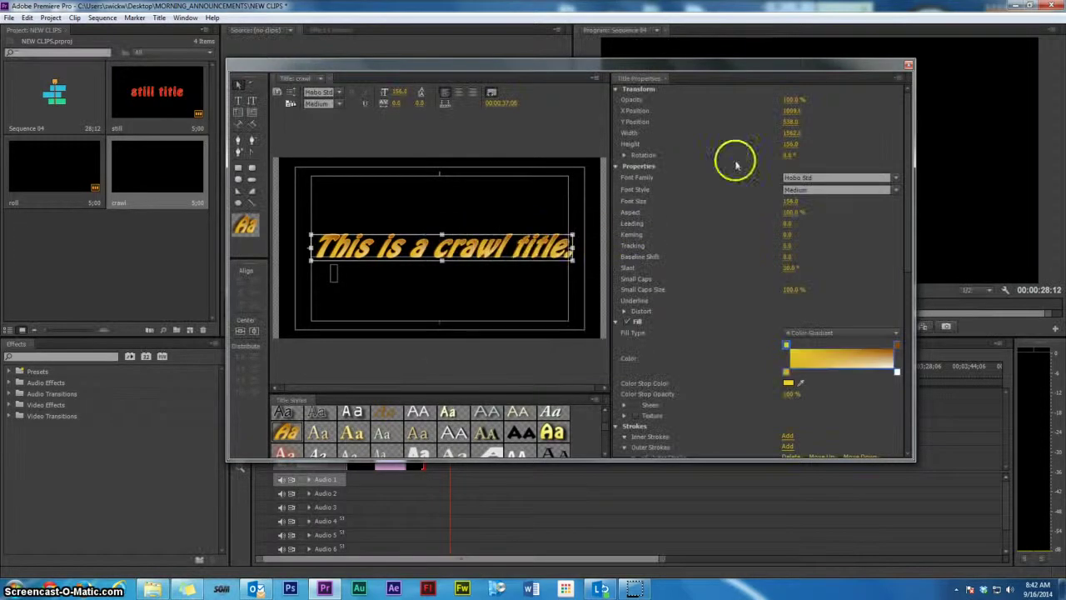
click(909, 65)
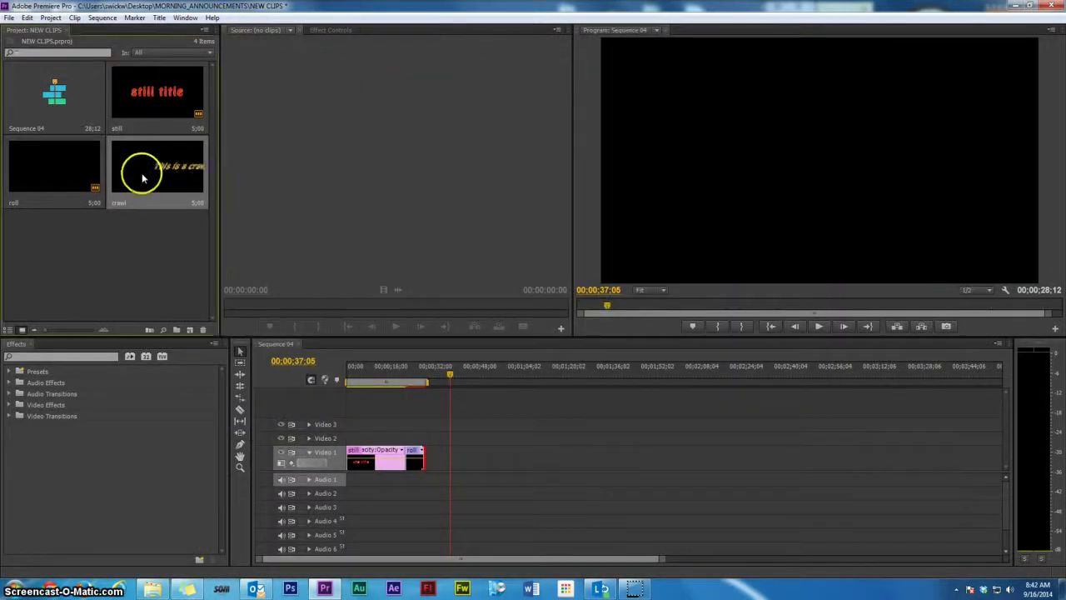
- Place the crawl title directly after the roll clip on Video 1 and preview it from the end of the roll
drag(439, 515, 428, 460)
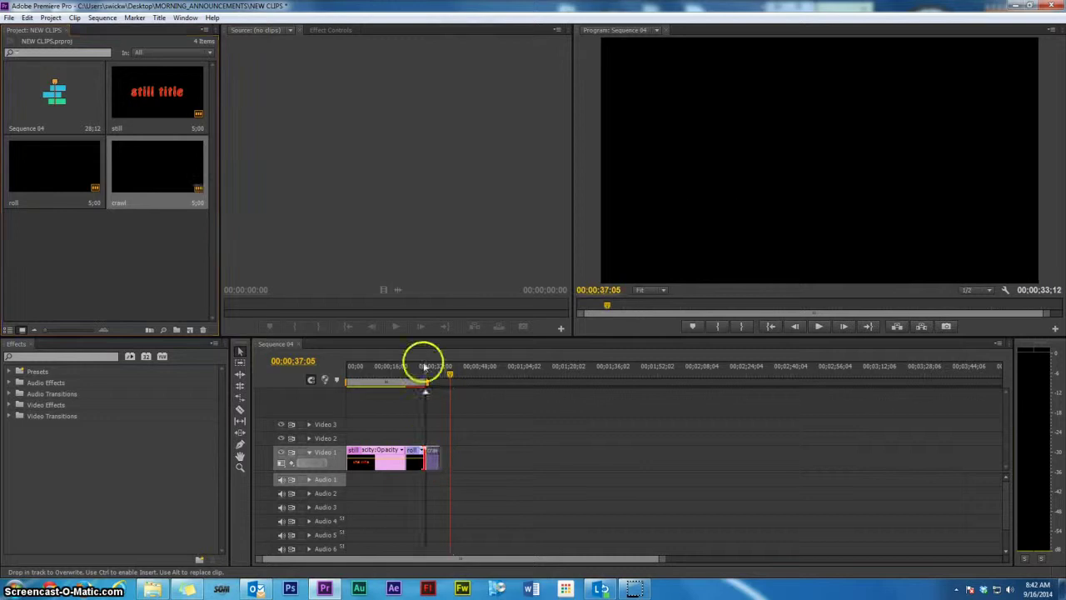
double_click(425, 381)
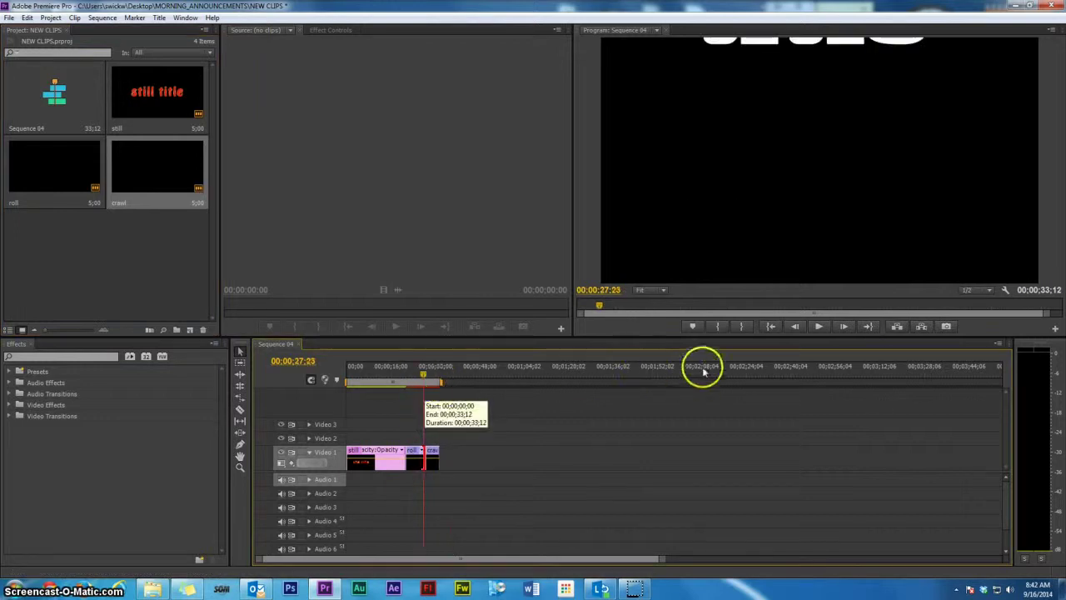
click(820, 328)
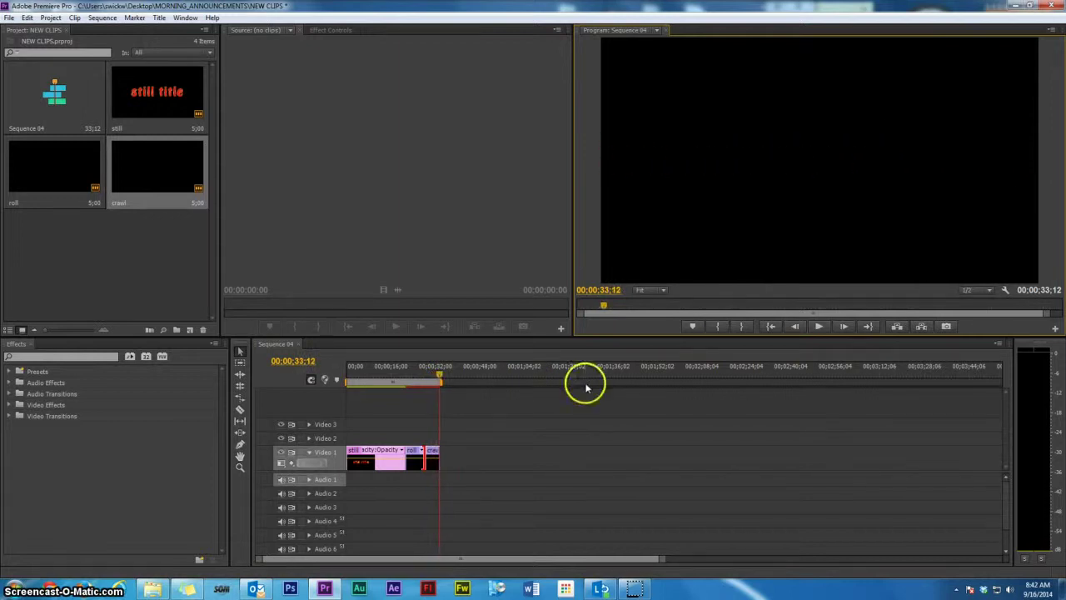
click(556, 417)
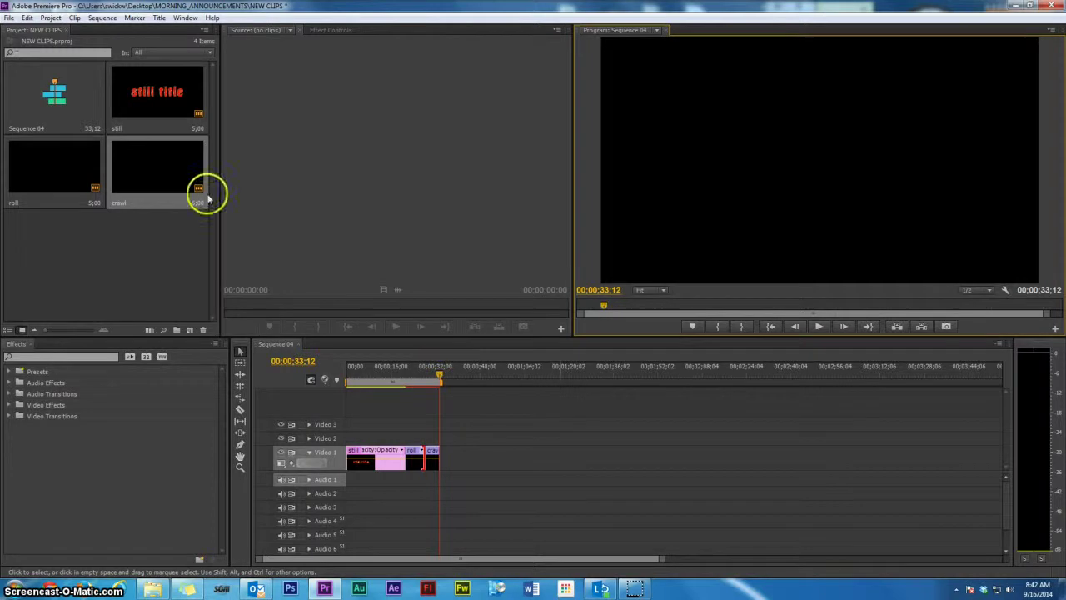
- Import all images from the JPEG folder, IMG_0085 to IMG_0783, and place them on Video 1 beyond the crawl clip, leaving a gap
click(9, 17)
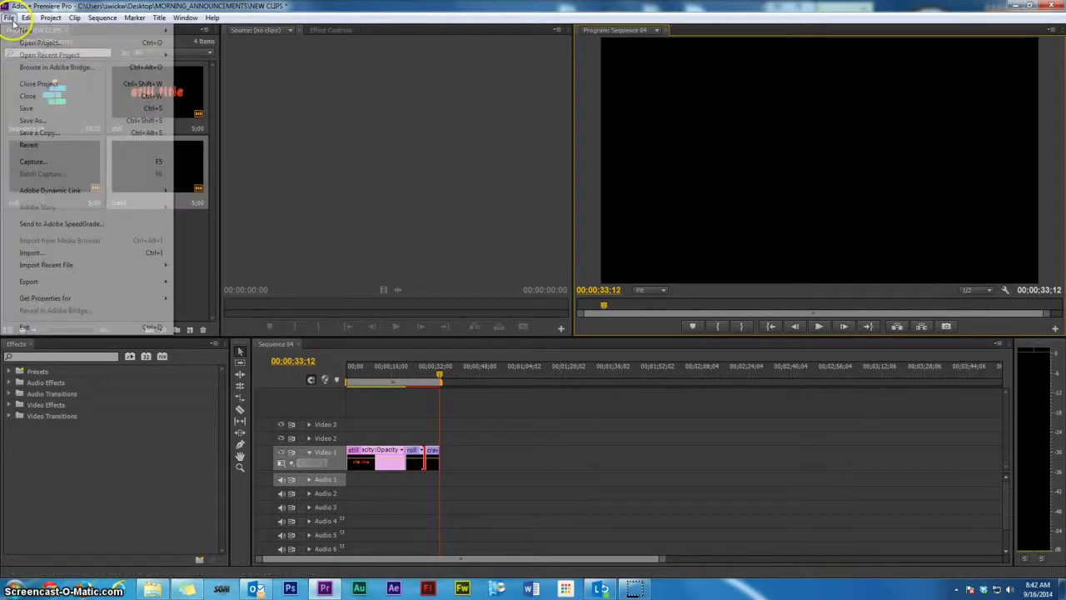
click(29, 253)
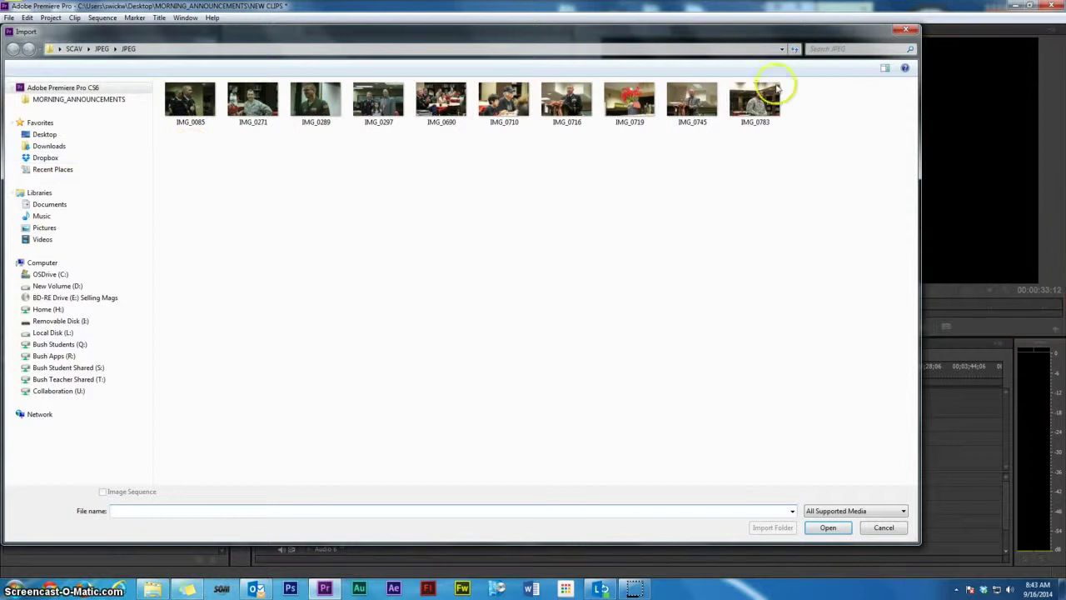
key(ctrl+a)
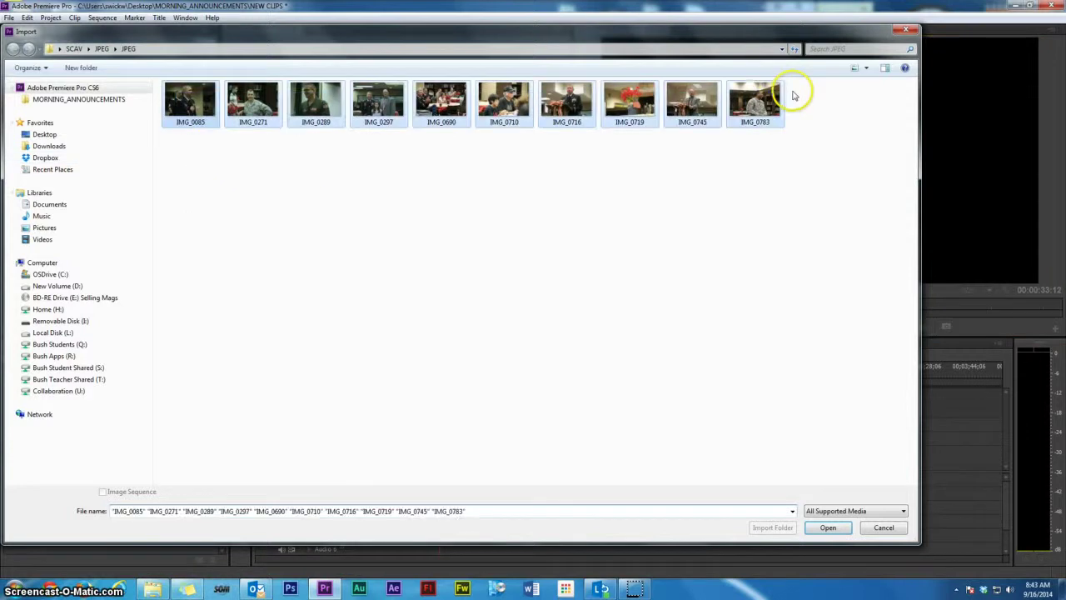
click(827, 527)
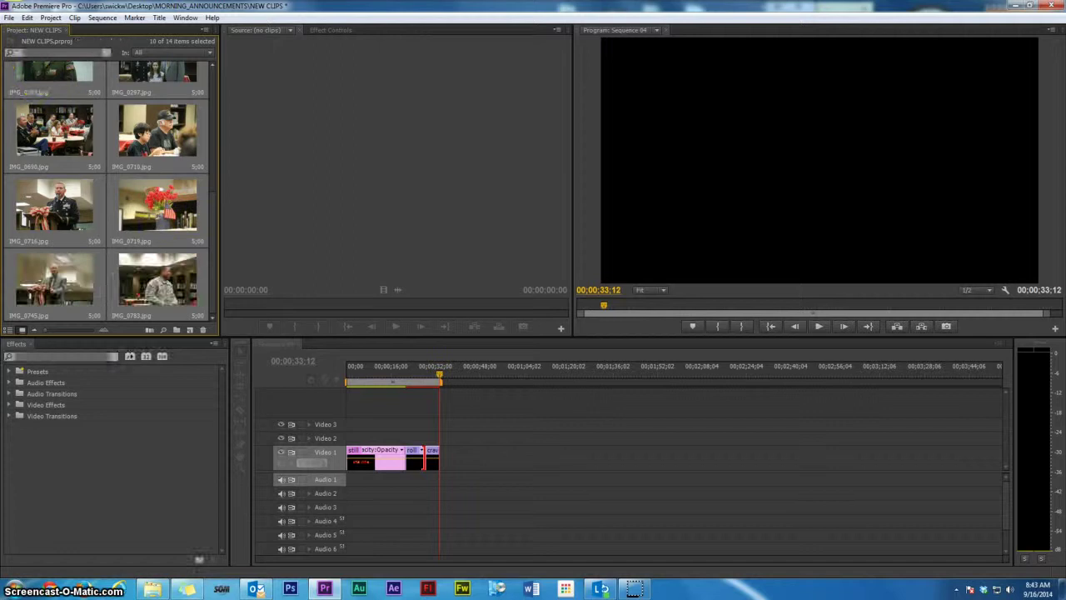
drag(154, 121, 549, 463)
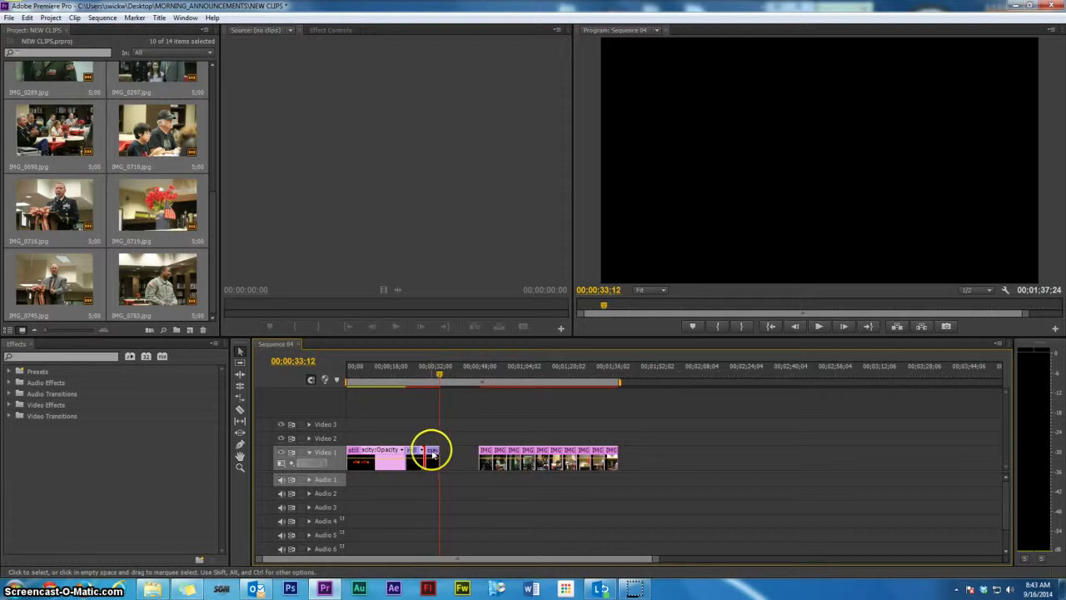
- Move the crawl title directly before the images and the roll title directly after them, and close the gap following the still title
mouse_move(416, 454)
mouse_down()
mouse_move(630, 457)
mouse_move(512, 462)
mouse_move(431, 447)
mouse_move(466, 447)
mouse_move(437, 454)
mouse_up()
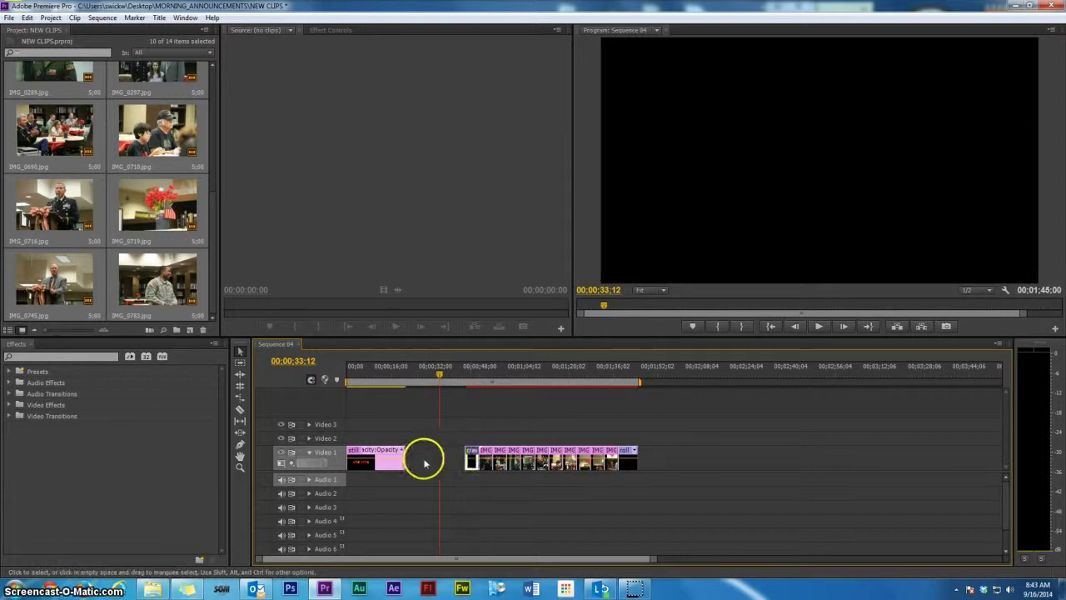
right_click(426, 462)
click(453, 467)
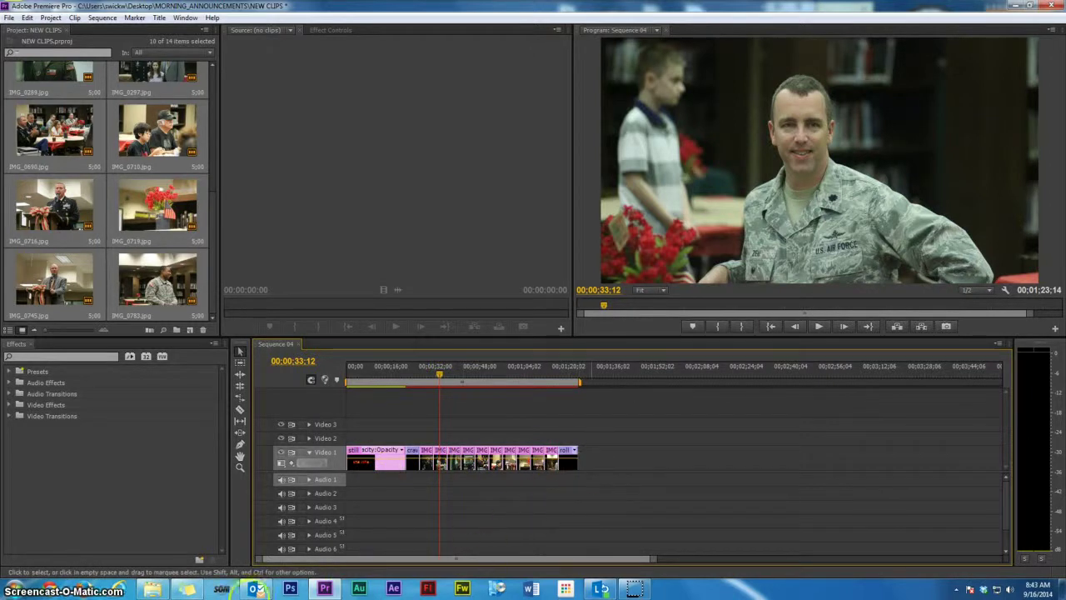
click(221, 589)
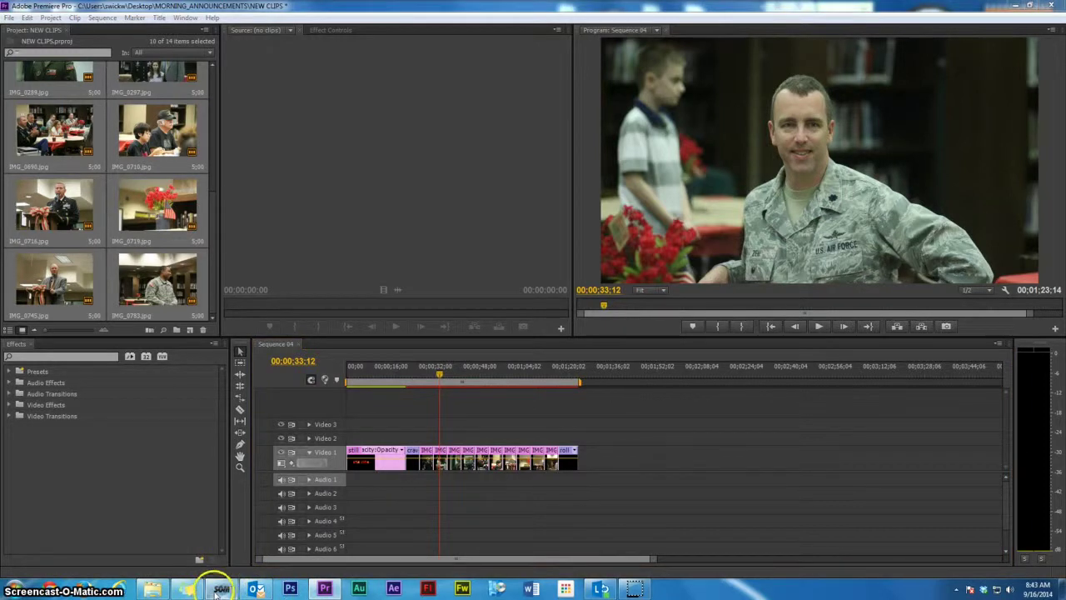
right_click(221, 589)
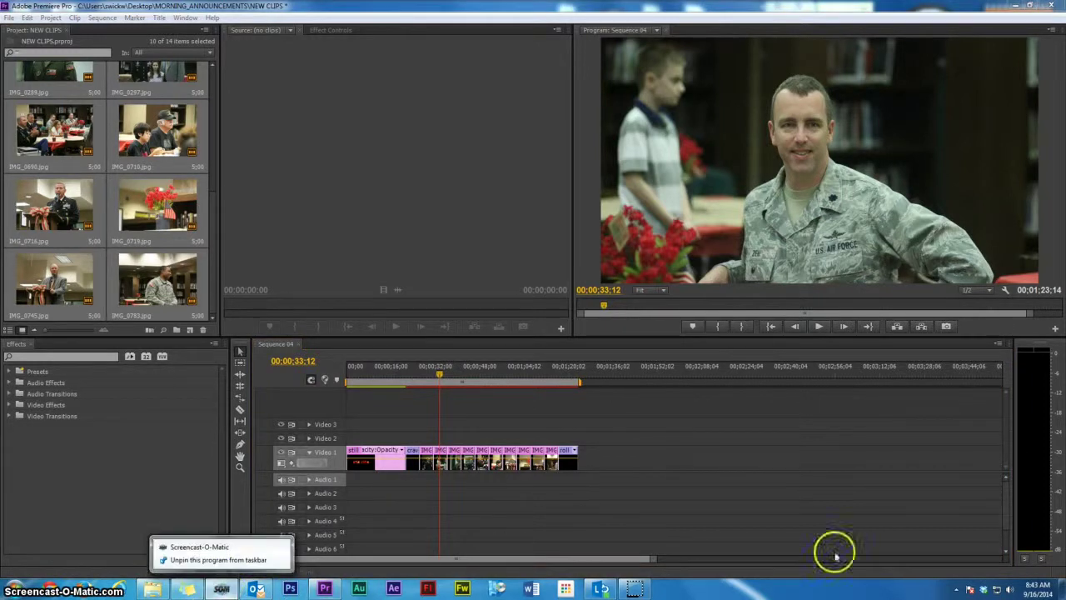